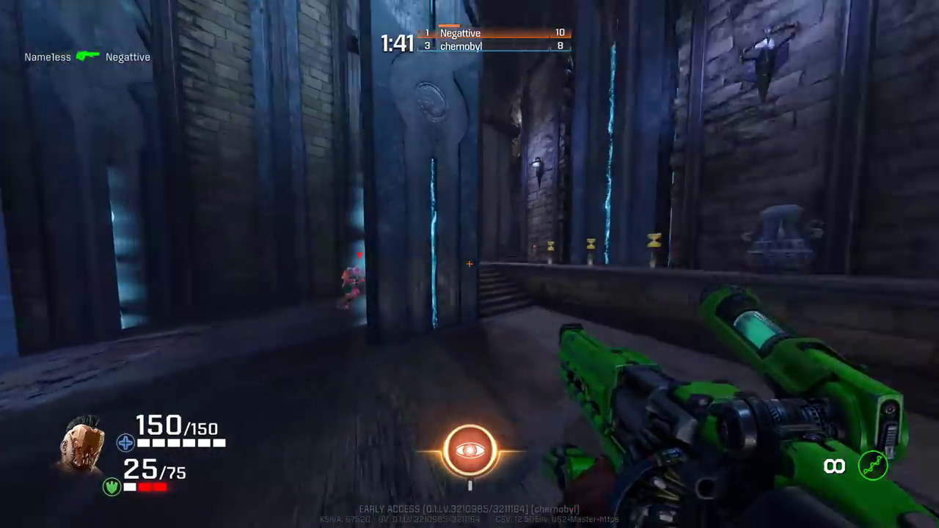
click(470, 264)
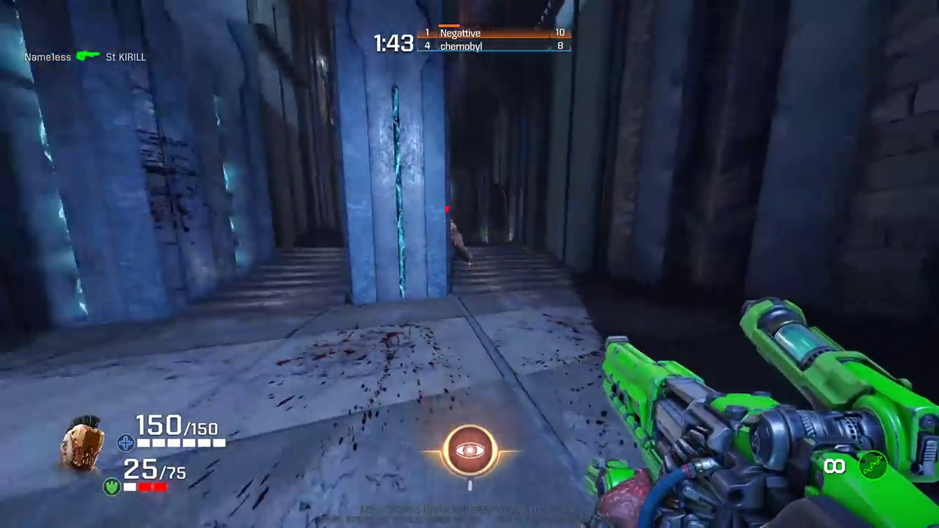
click(469, 264)
key(w)
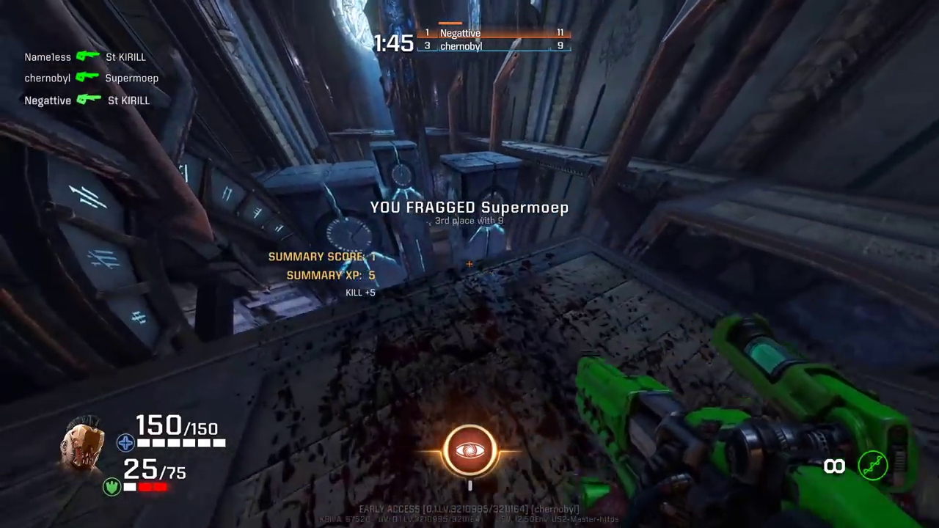
key(w)
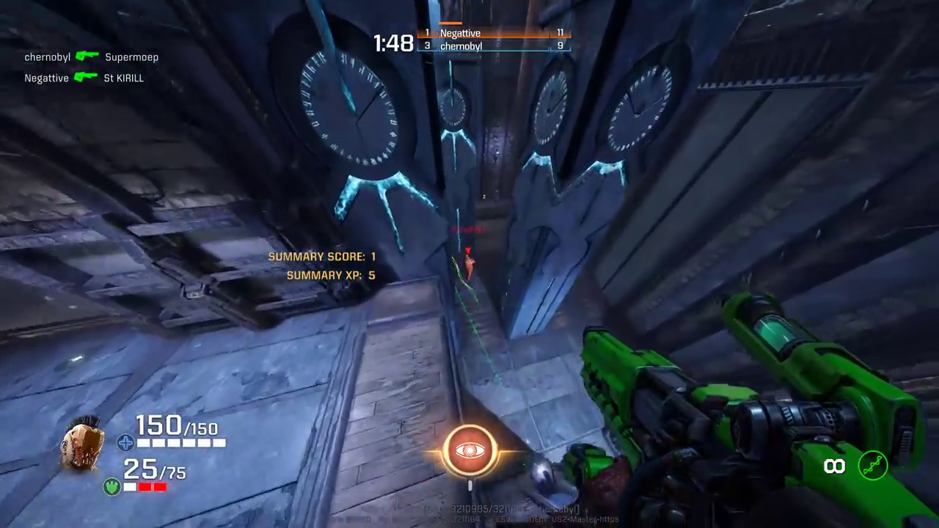
click(469, 264)
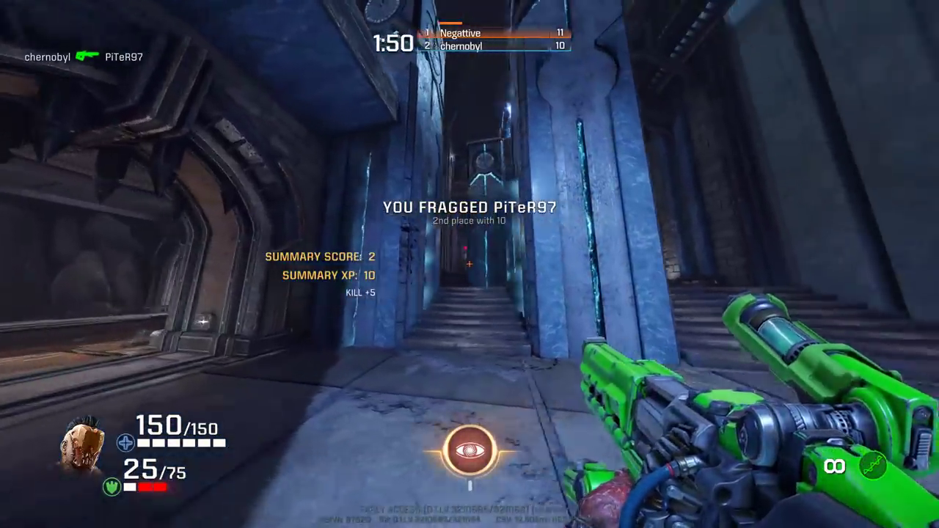
click(469, 264)
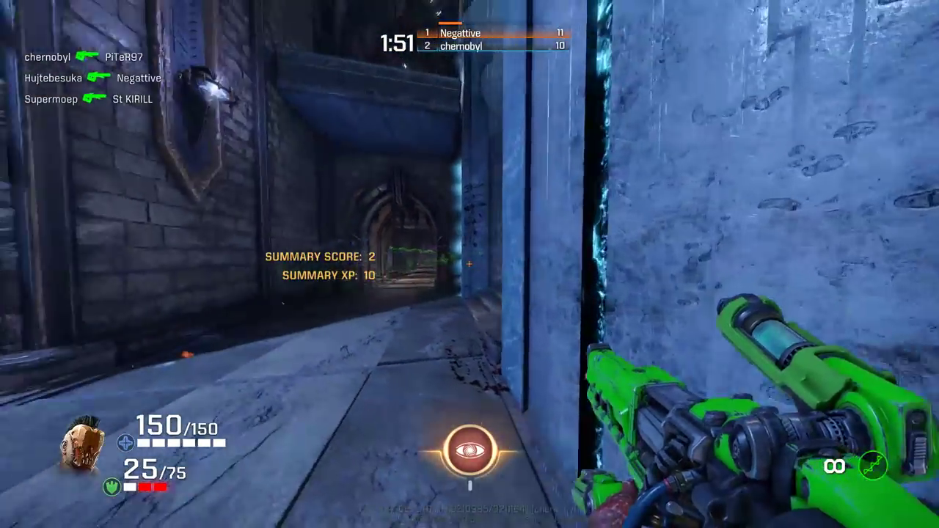
click(470, 264)
key(w)
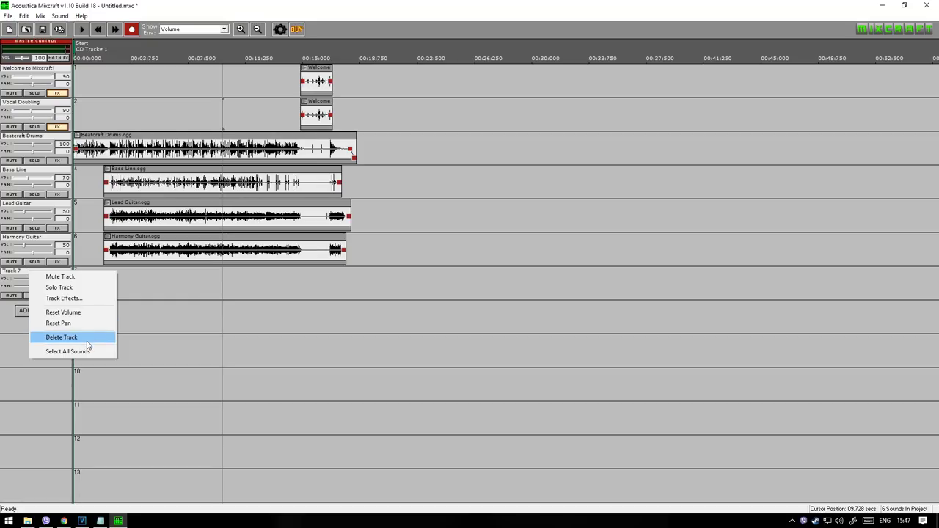
- Replace Track 7 with a newly added track named "Chernobyl Studios 2018!"
click(87, 338)
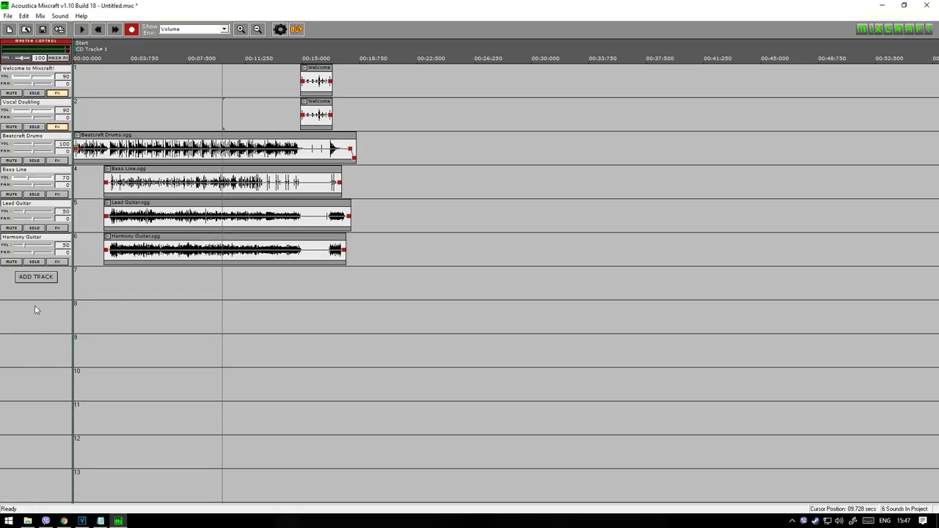
click(36, 278)
double_click(30, 270)
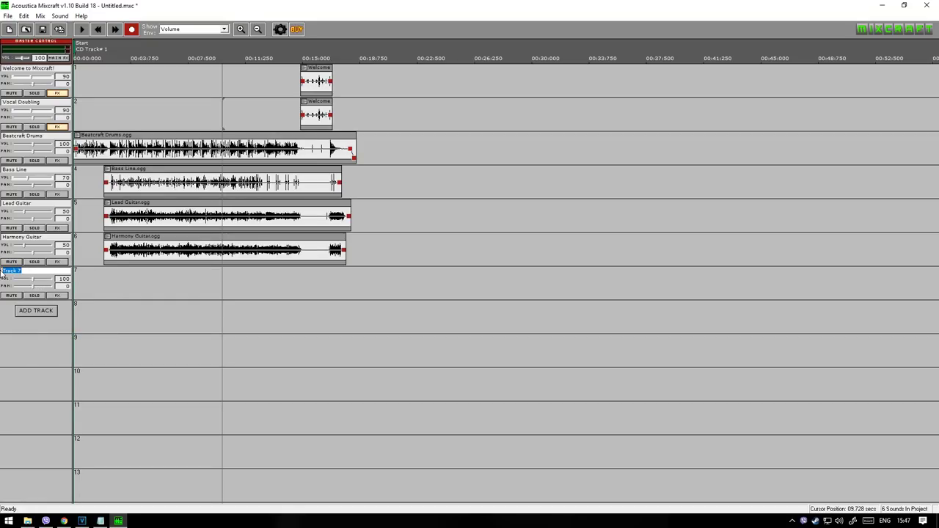
text(Chernobyl Studios 2018!)
key(Return)
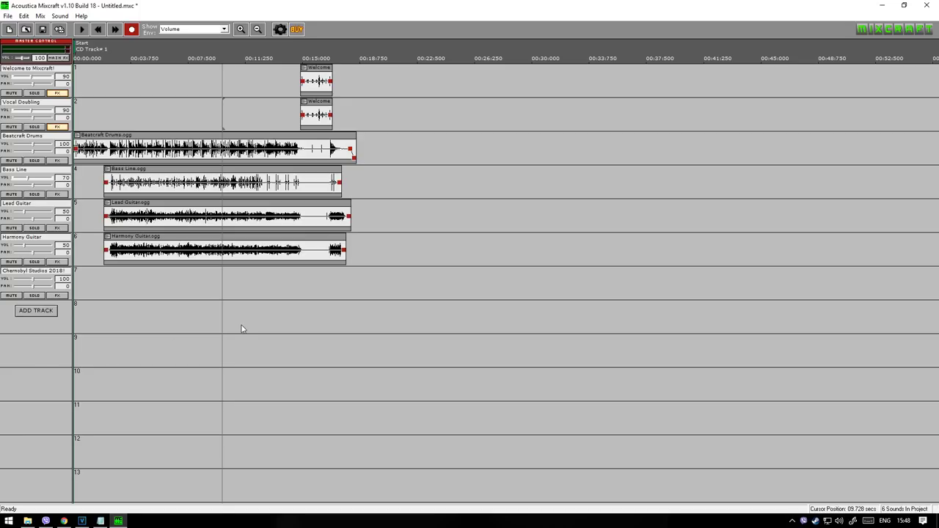
- Rewind the mix to its start and open the About Mixcraft information
key(Home)
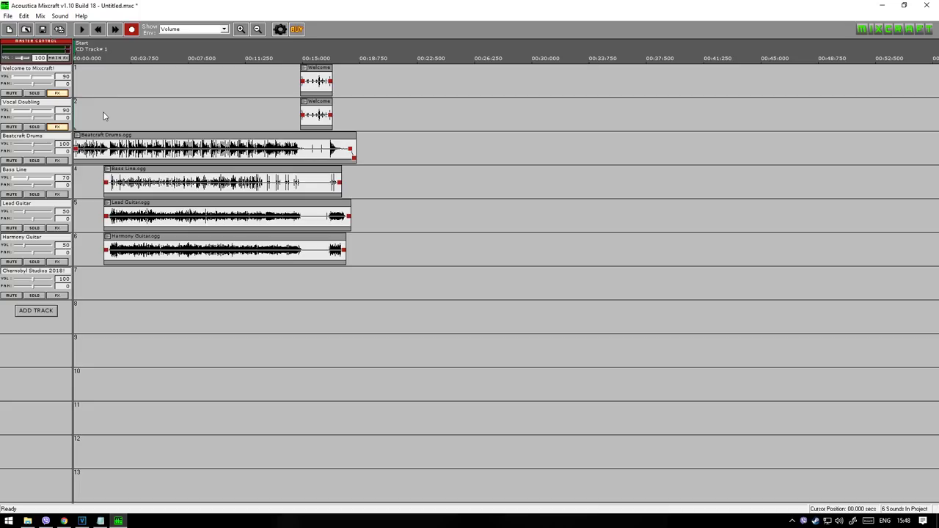
click(41, 17)
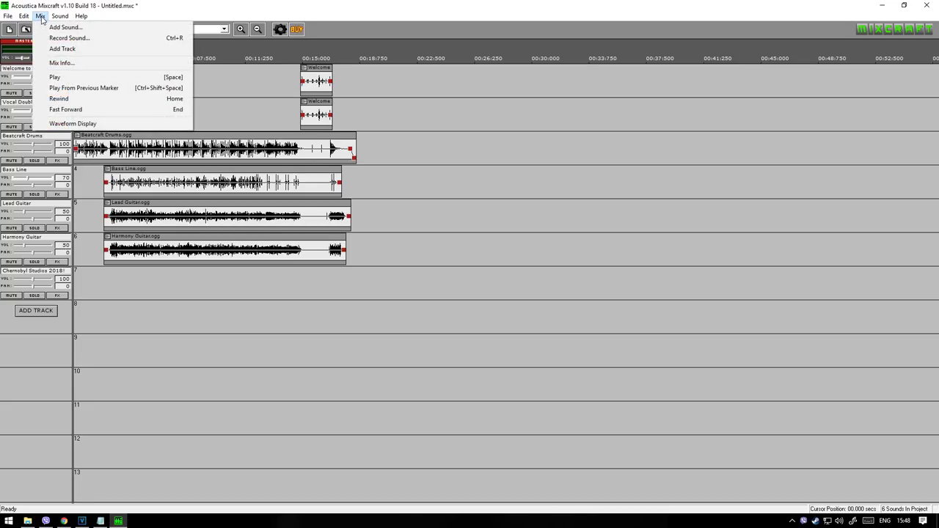
mouse_move(22, 21)
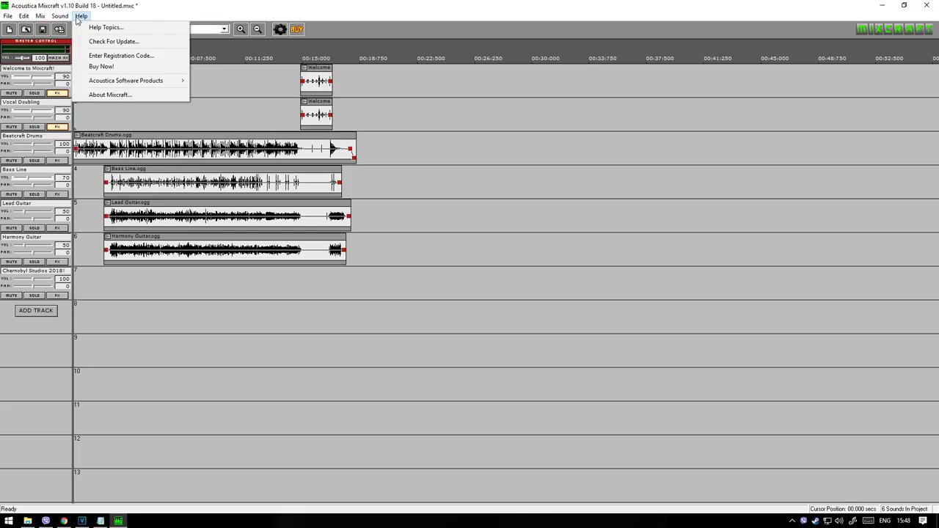
click(123, 95)
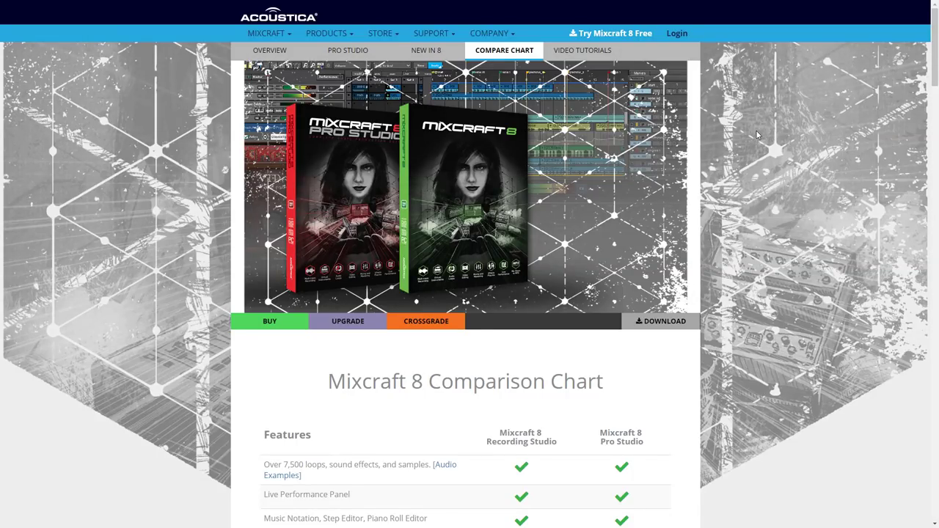
- Examine the Mixcraft 8 Comparison Chart on the Acoustica website, highlighting the Natively Integrated Melodyne feature
scroll(757, 135, down, 3)
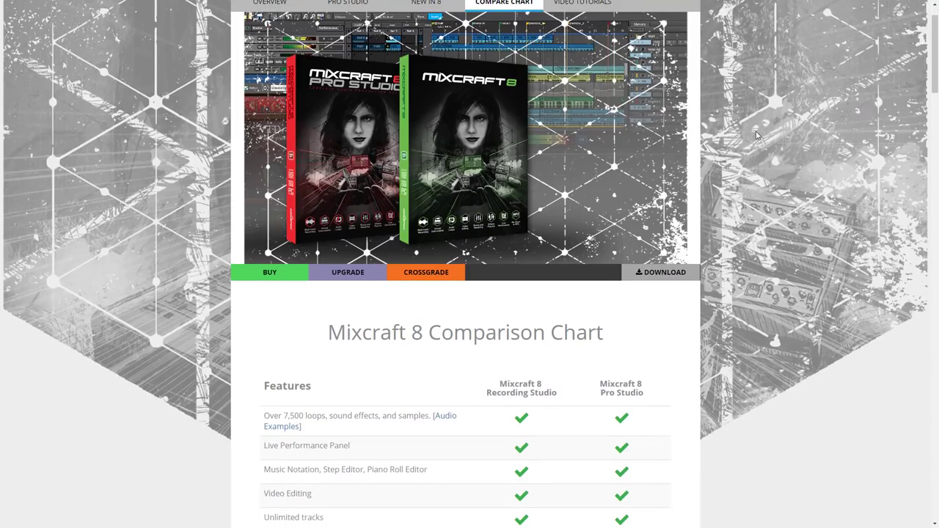
scroll(757, 135, down, 1)
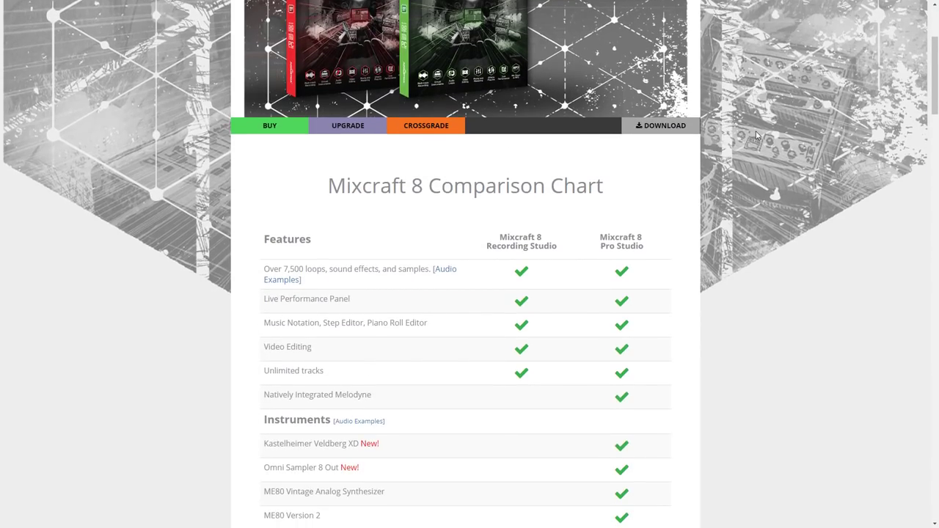
scroll(757, 134, down, 2)
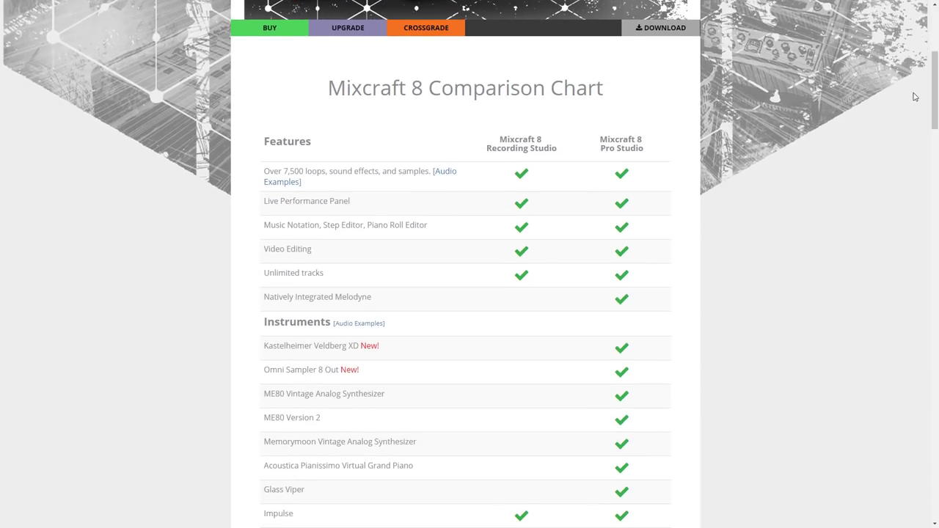
drag(934, 90, 933, 71)
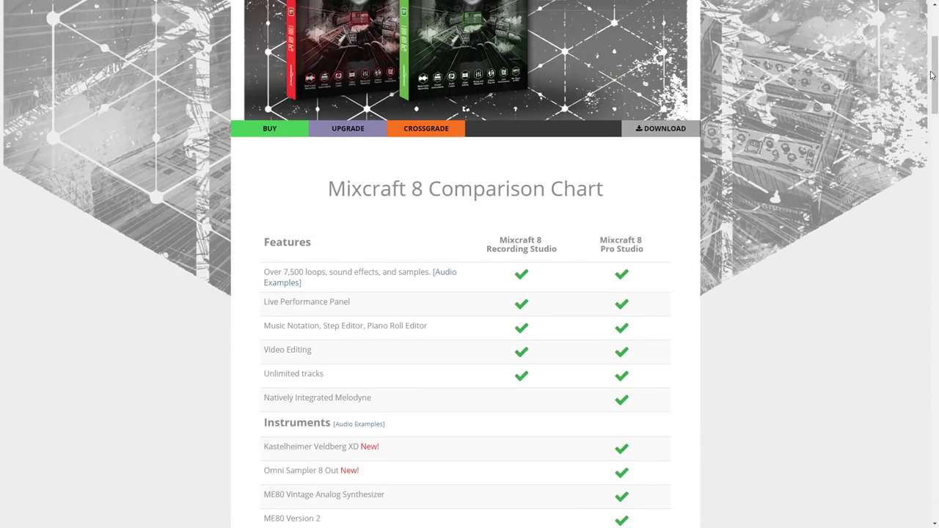
drag(381, 401, 262, 404)
scroll(168, 345, up, 1)
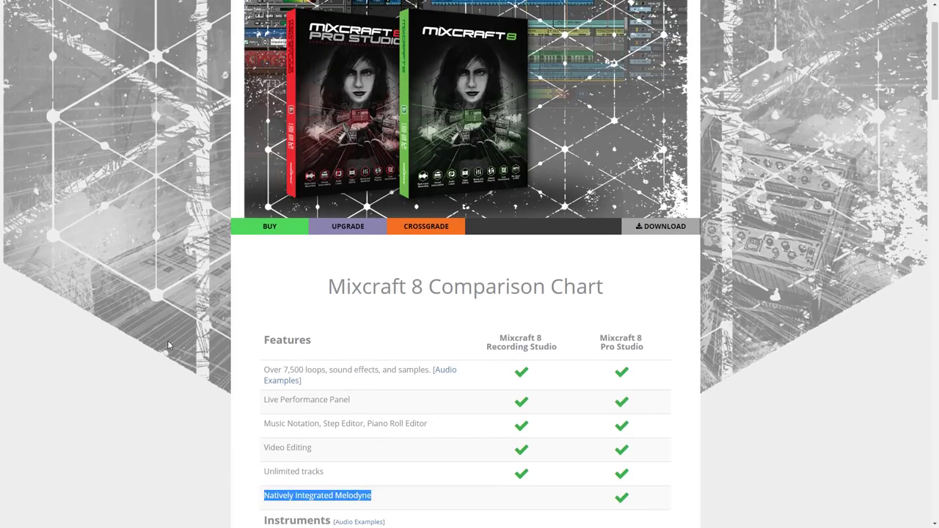
scroll(167, 345, down, 2)
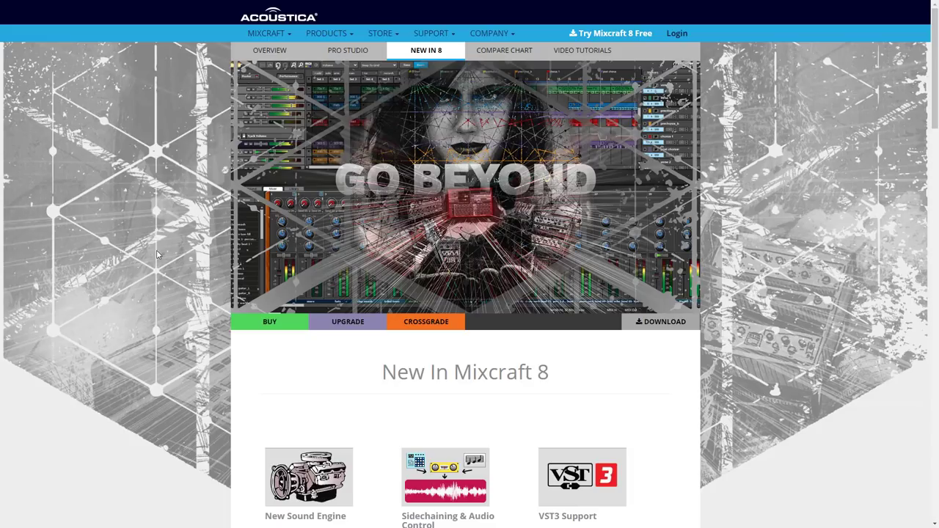
- Review the first features on the New In Mixcraft 8 page, highlighting New Sound Engine and VST3 Support
scroll(797, 180, down, 3)
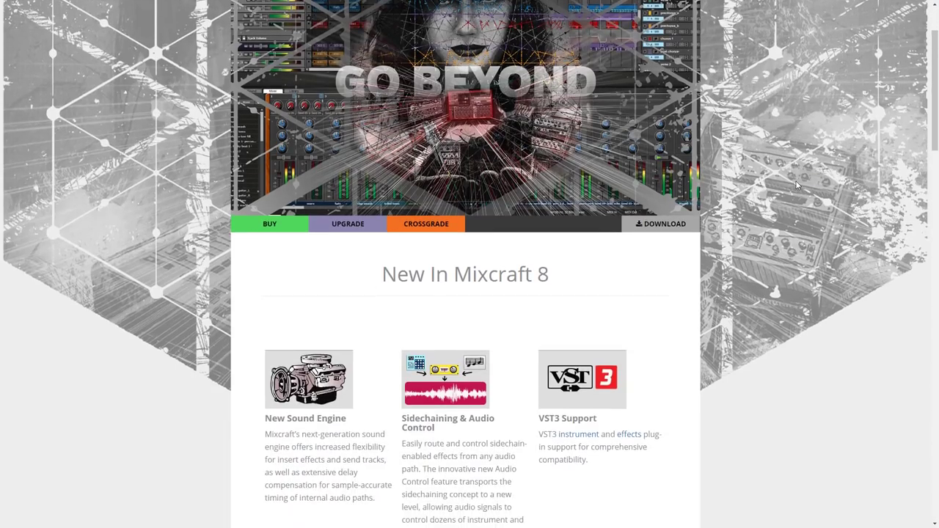
scroll(796, 185, down, 2)
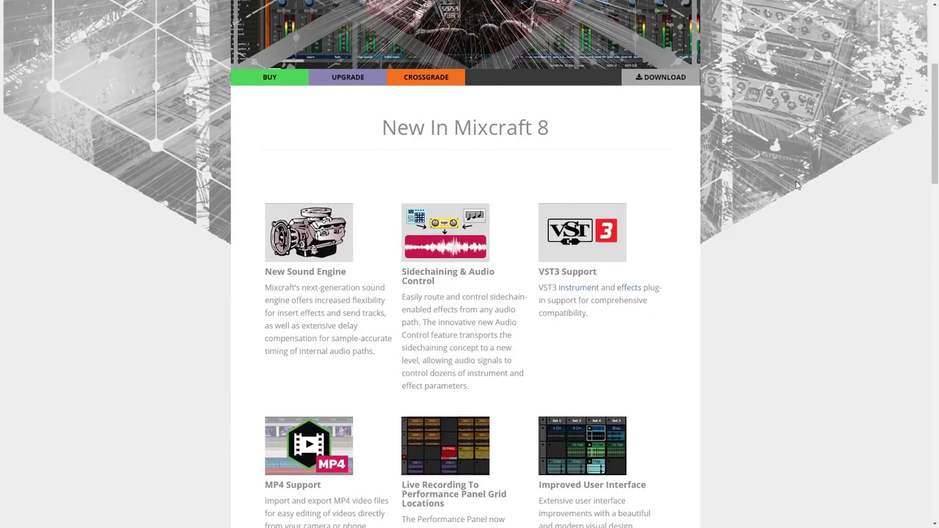
scroll(798, 185, down, 1)
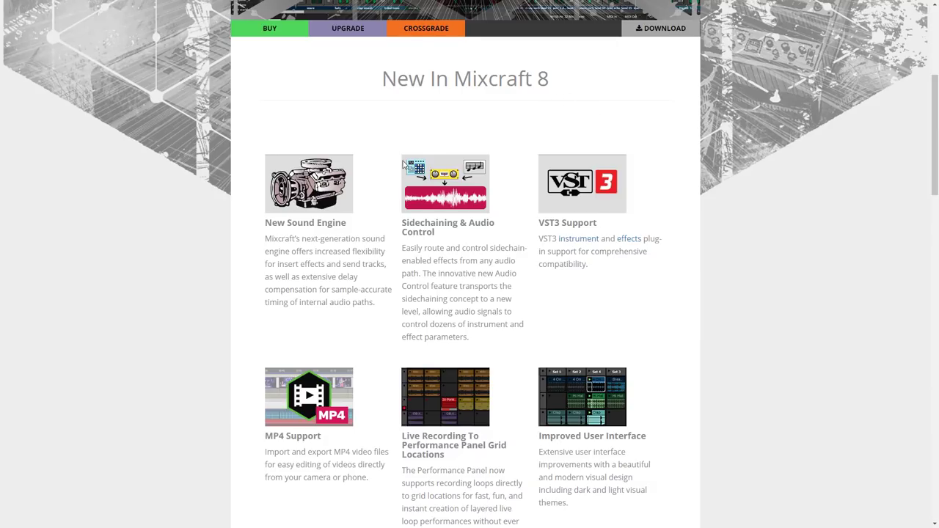
drag(346, 221, 265, 222)
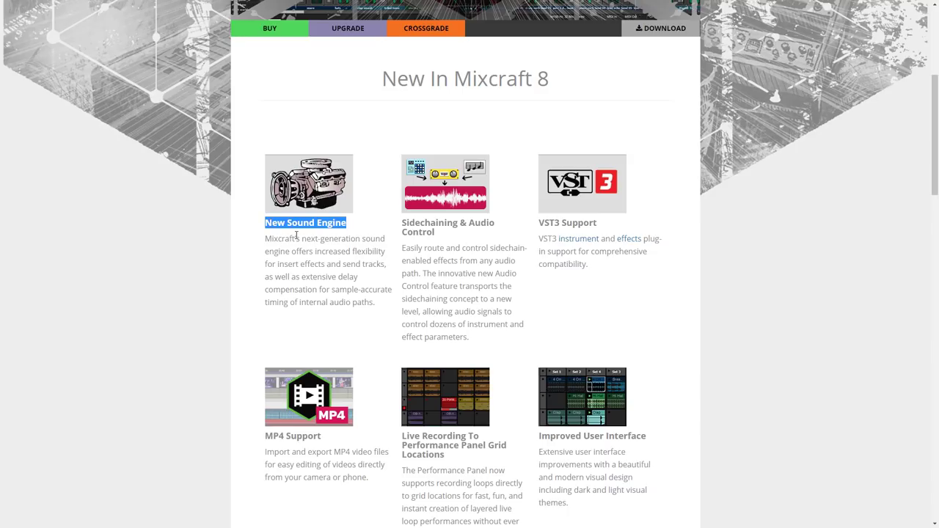
click(298, 236)
drag(539, 225, 603, 223)
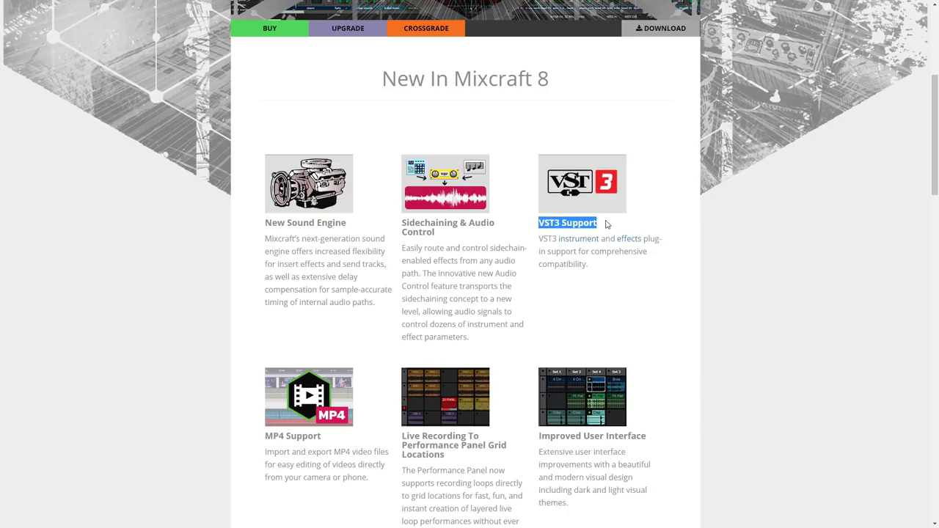
click(609, 224)
- Read the MP4 Support and Improved User Interface entries among the new Mixcraft 8 features
scroll(606, 228, down, 2)
scroll(606, 228, down, 2)
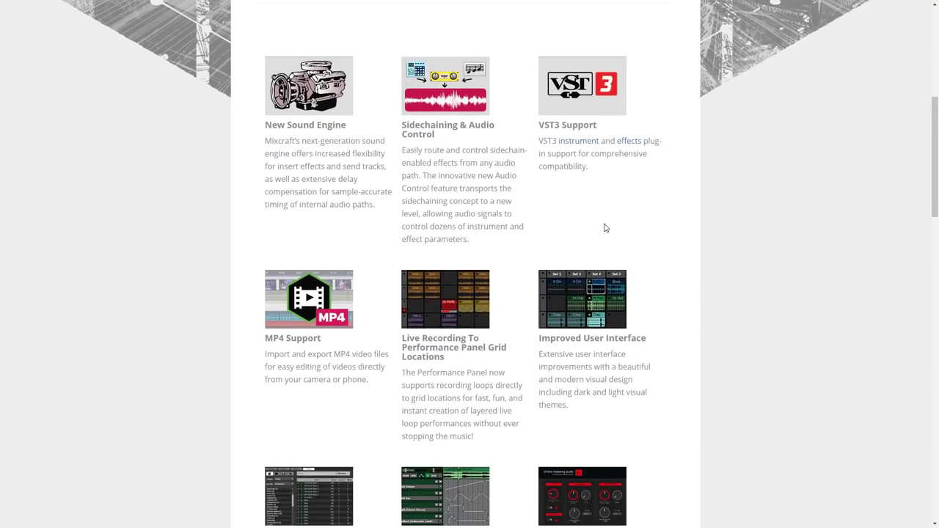
drag(323, 293, 286, 292)
click(277, 291)
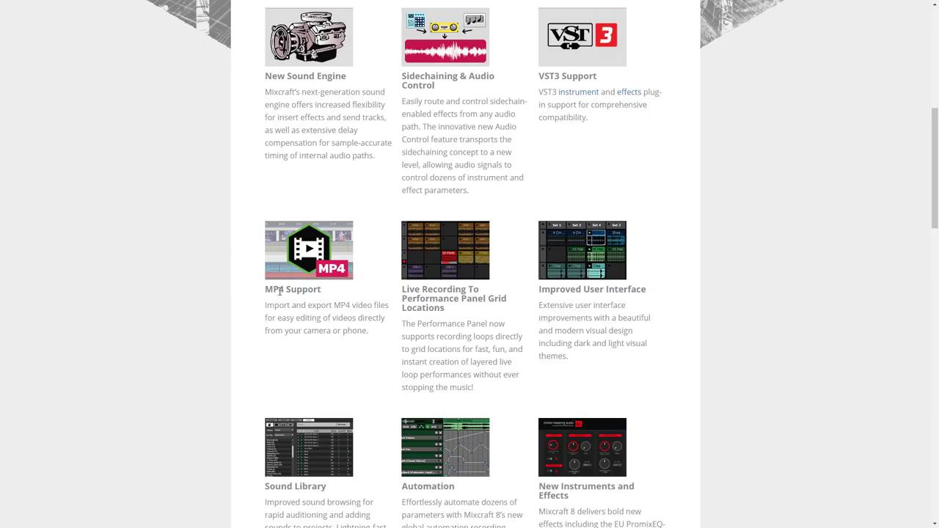
scroll(266, 289, down, 1)
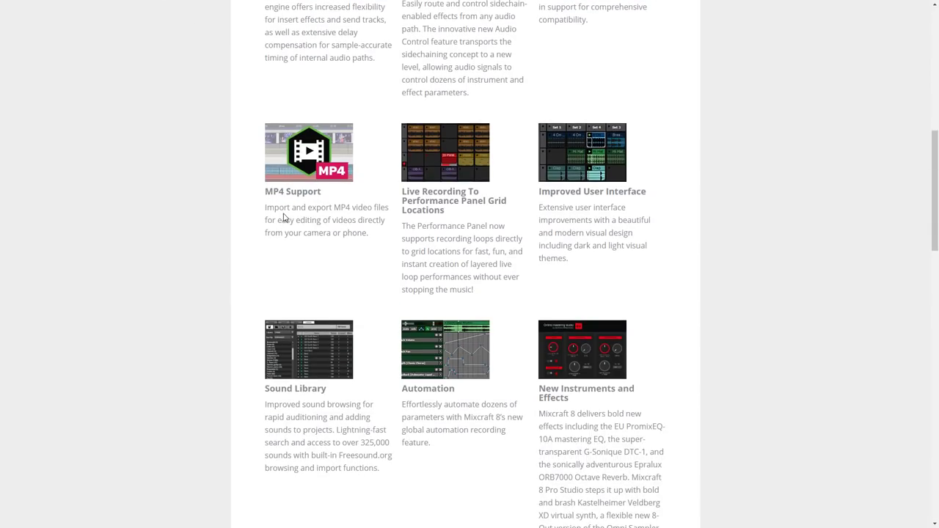
drag(560, 192, 595, 192)
click(595, 233)
- Read the Automation and Sound Library entries, highlighting the mention of Freesound.org
scroll(390, 250, down, 1)
drag(403, 293, 475, 301)
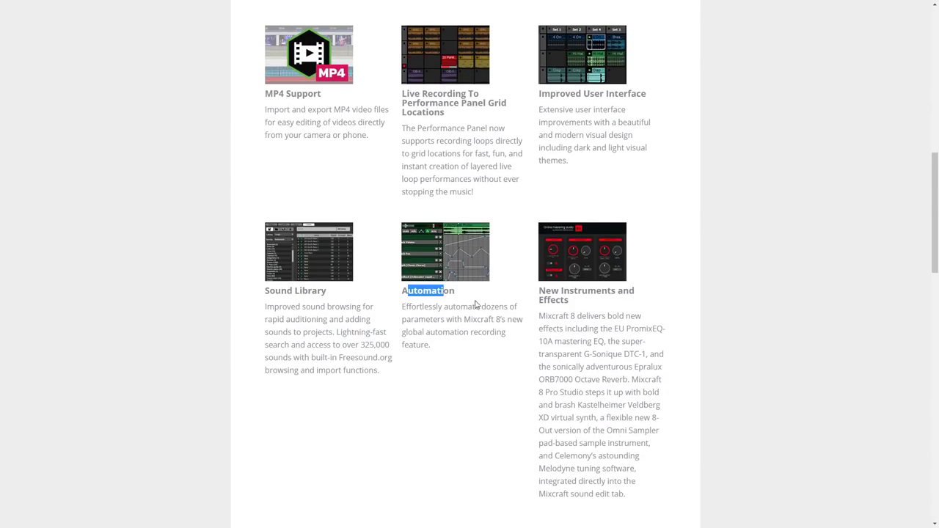
click(437, 315)
drag(280, 292, 332, 296)
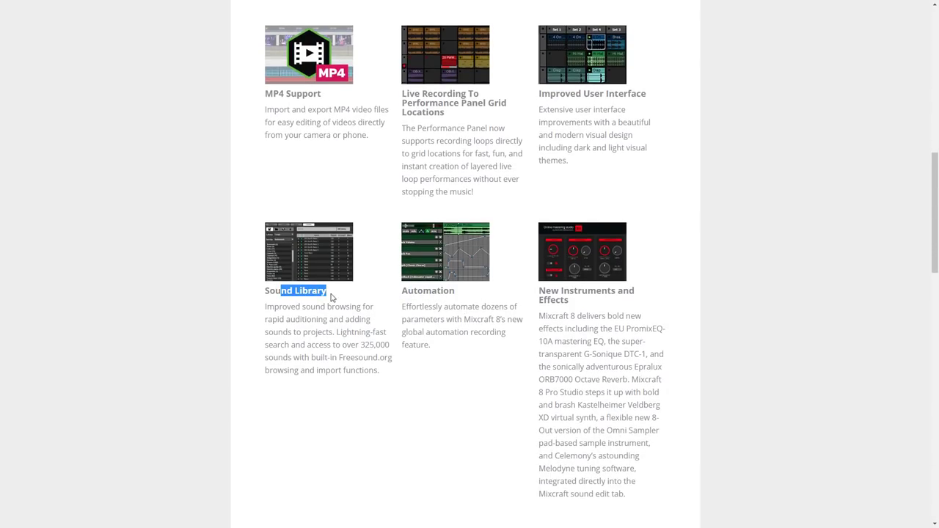
click(320, 324)
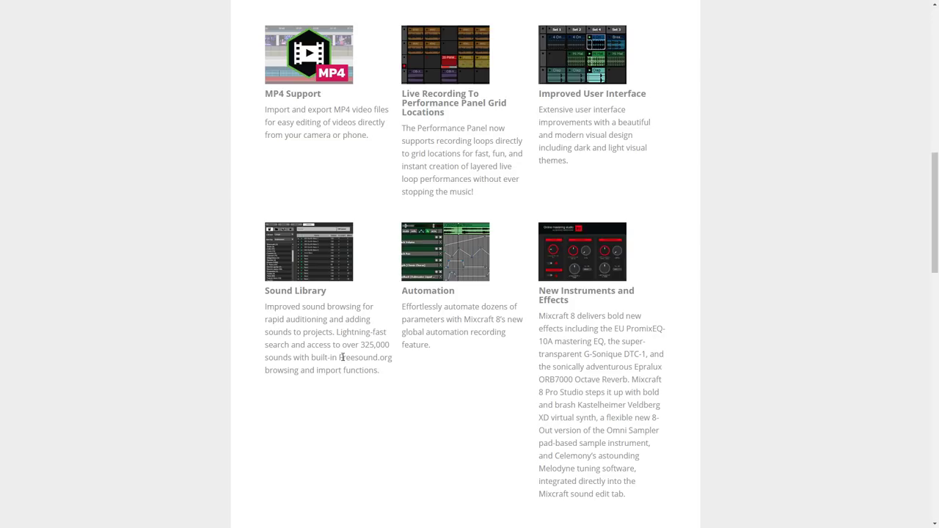
drag(339, 358, 394, 360)
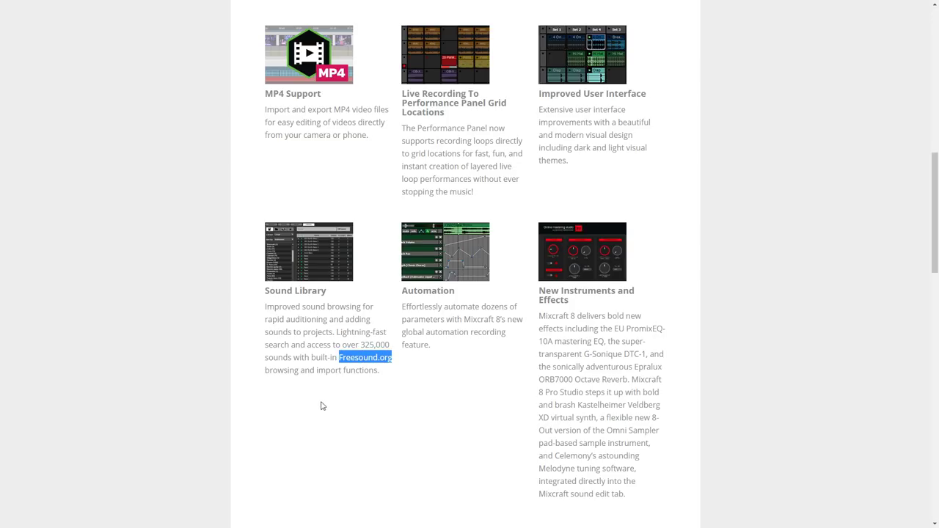
click(301, 361)
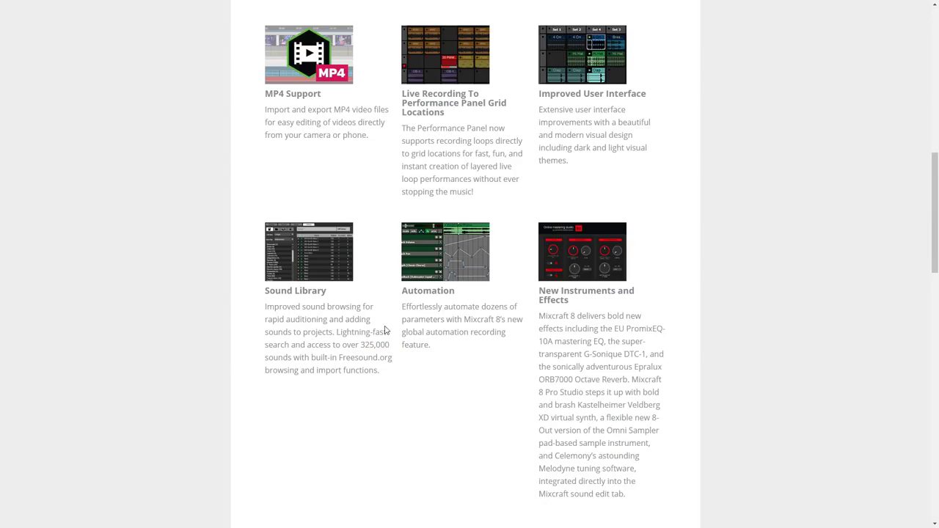
- Read the Additional Features list, highlighting the Mix Down To Stems entry
scroll(388, 329, down, 3)
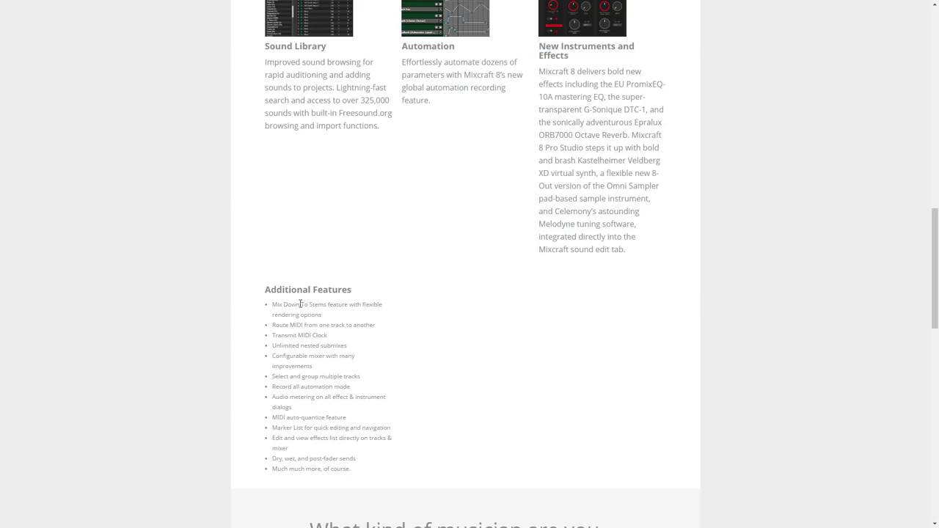
drag(273, 305, 323, 314)
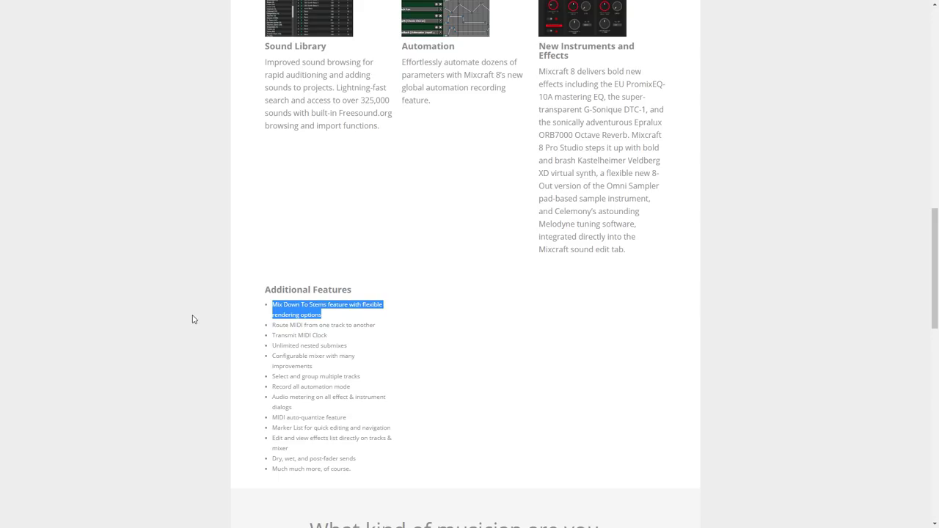
click(396, 327)
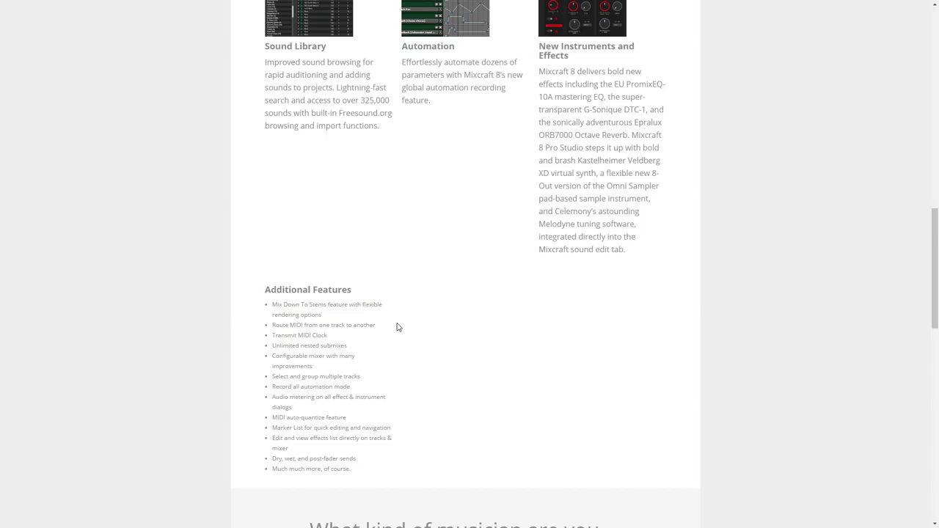
scroll(396, 327, up, 12)
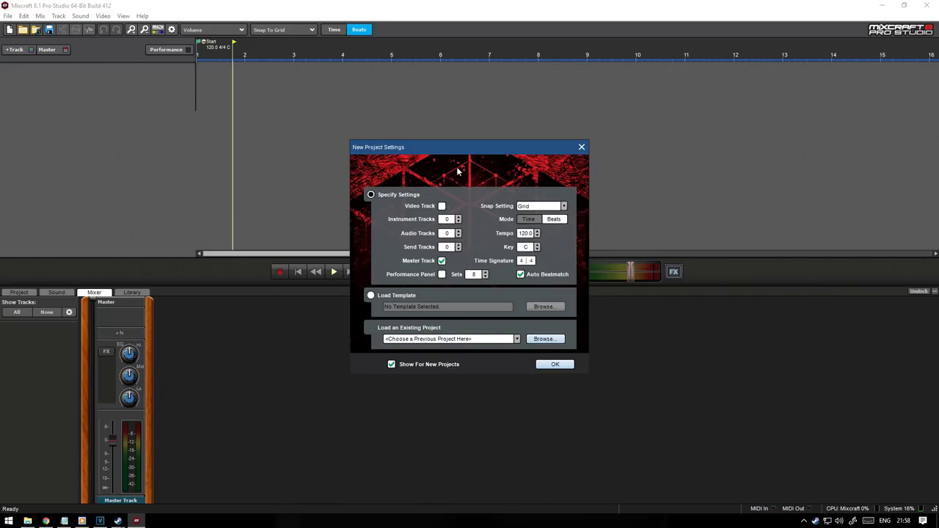
- Switch to Mixcraft 8, dismiss the new project settings and hide the Master track
click(582, 149)
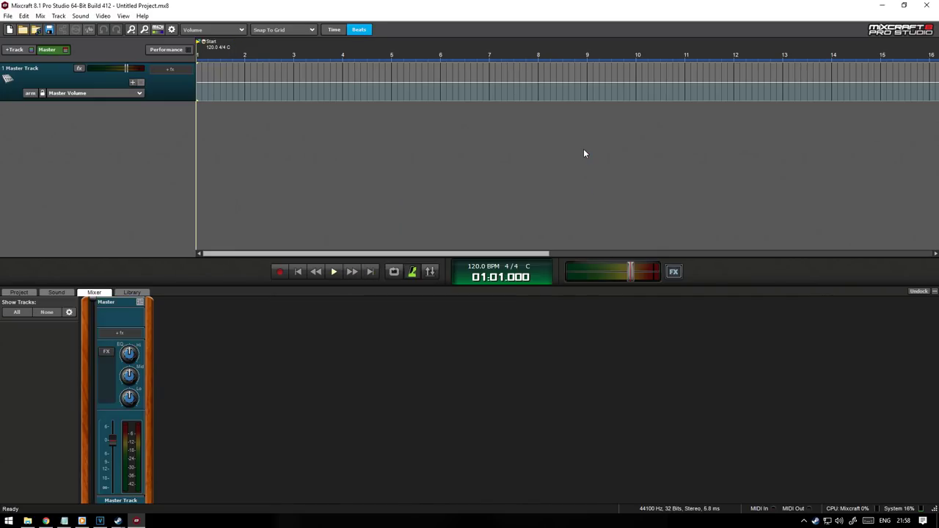
click(47, 50)
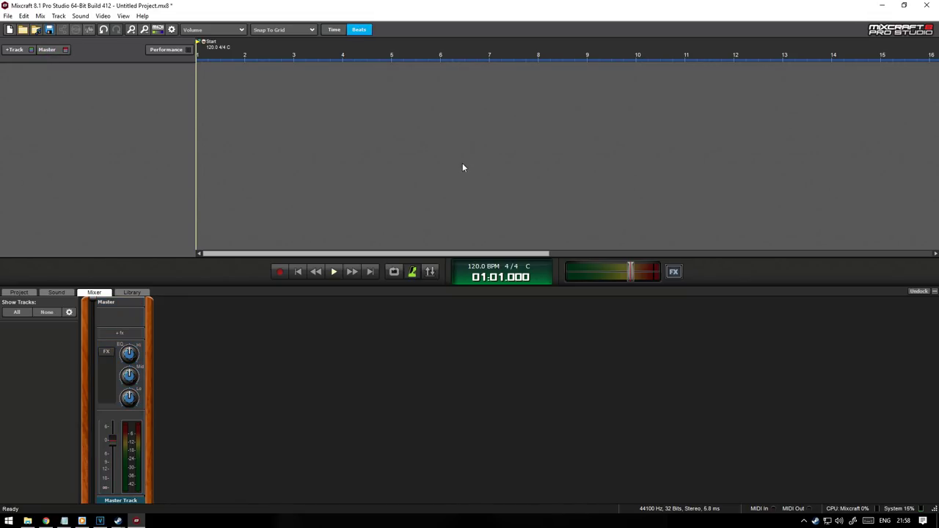
- Collapse the lower panel and look at the Volume and Snap To Grid options above the timeline
click(935, 294)
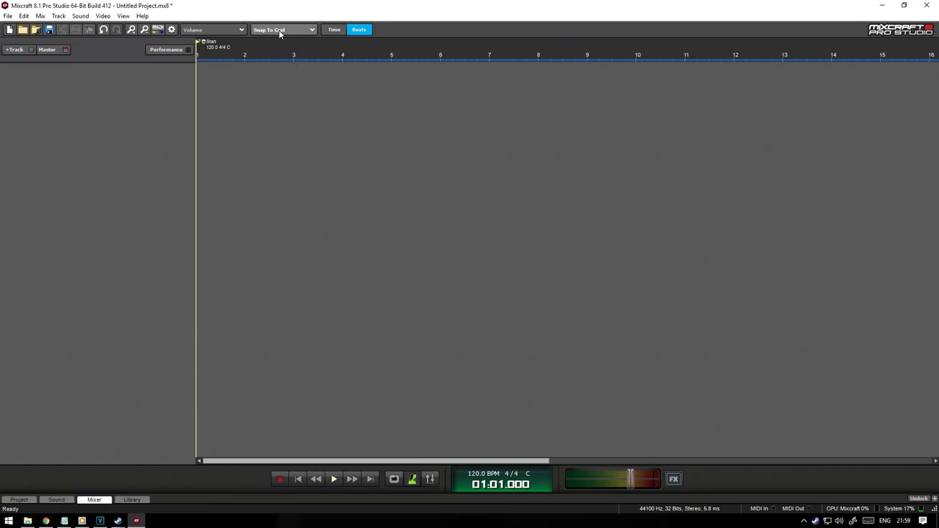
click(236, 30)
click(236, 30)
click(281, 30)
- Place the playhead at several points across the empty timeline, ending at 01:01.500
click(476, 97)
click(256, 97)
click(208, 100)
click(441, 126)
click(539, 127)
click(710, 133)
click(813, 140)
click(415, 139)
click(263, 136)
click(202, 134)
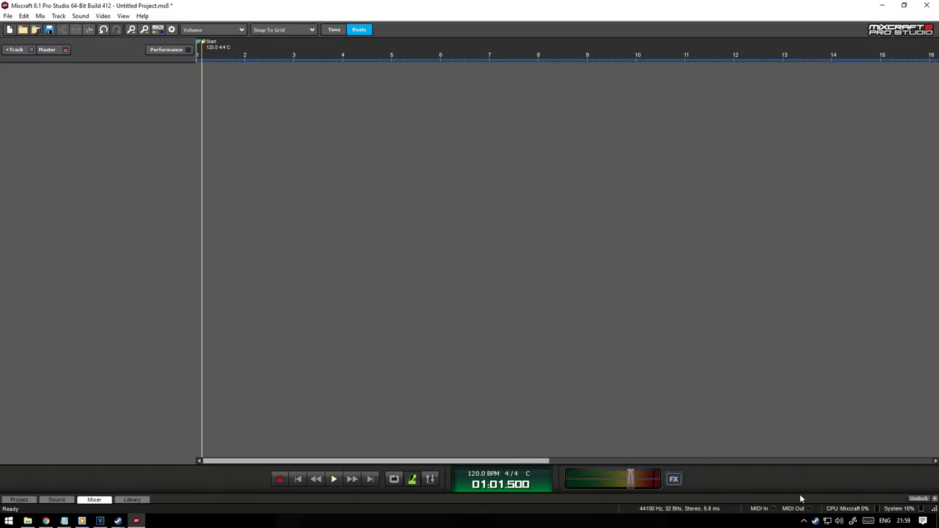
- Expand and collapse the lower panel a few times, leaving it expanded with the mixer showing
click(935, 500)
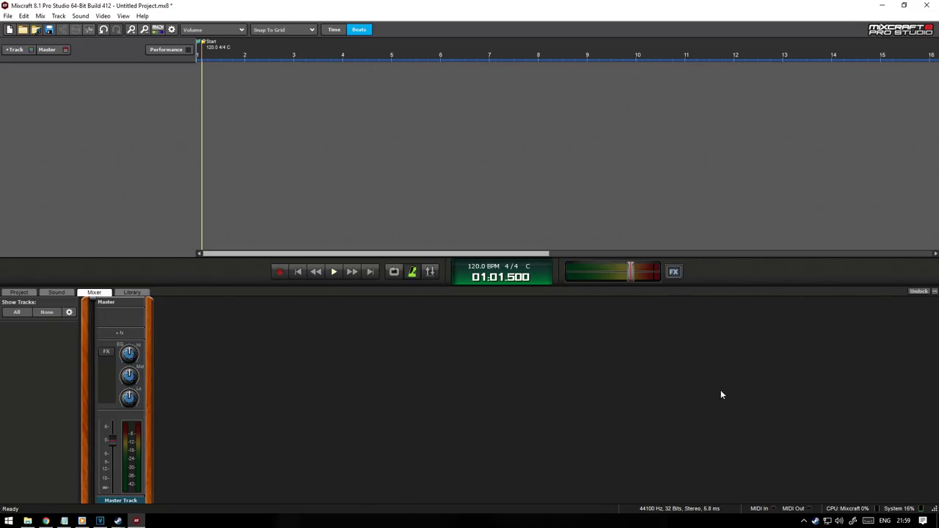
click(935, 291)
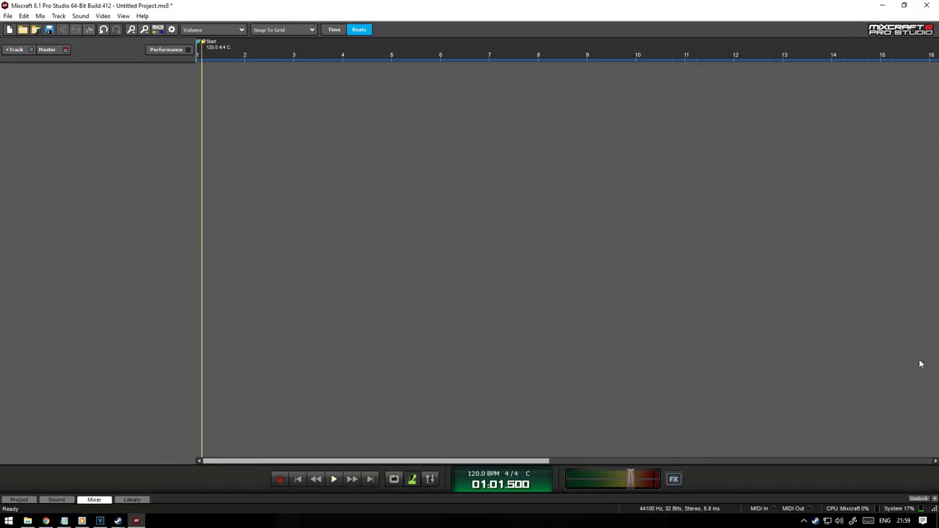
click(935, 506)
click(935, 292)
click(935, 501)
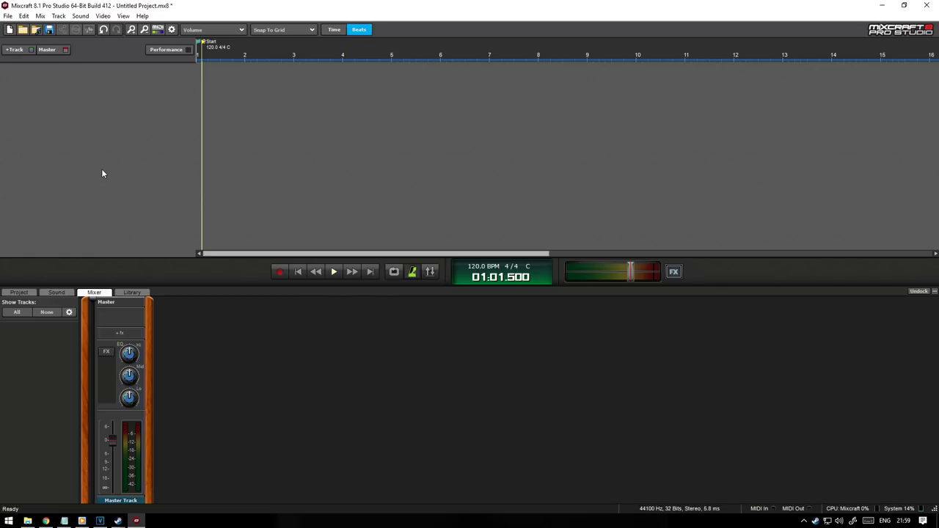
- Insert an audio track and enlarge the mixer area beneath the timeline
click(15, 49)
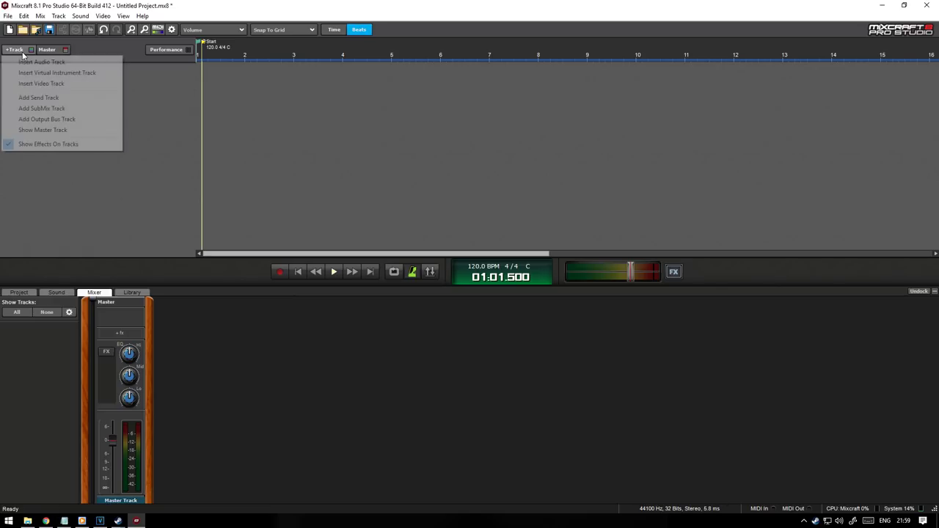
click(30, 63)
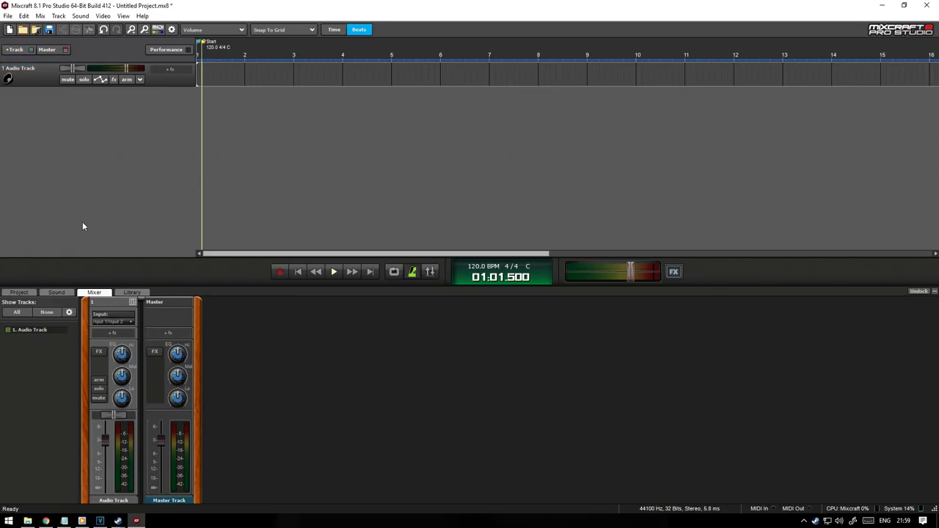
drag(236, 287, 110, 196)
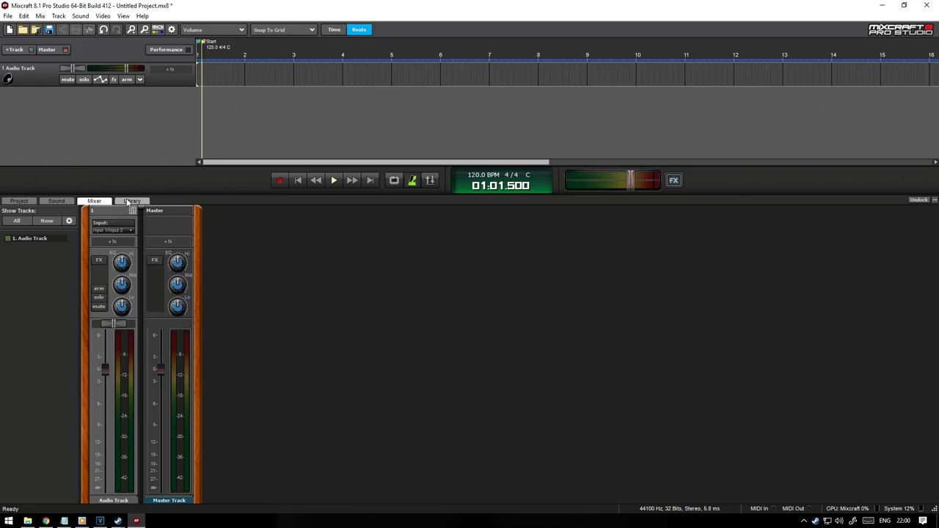
- Enter "Chernobyl Studios for the win!" in the project notes
click(20, 201)
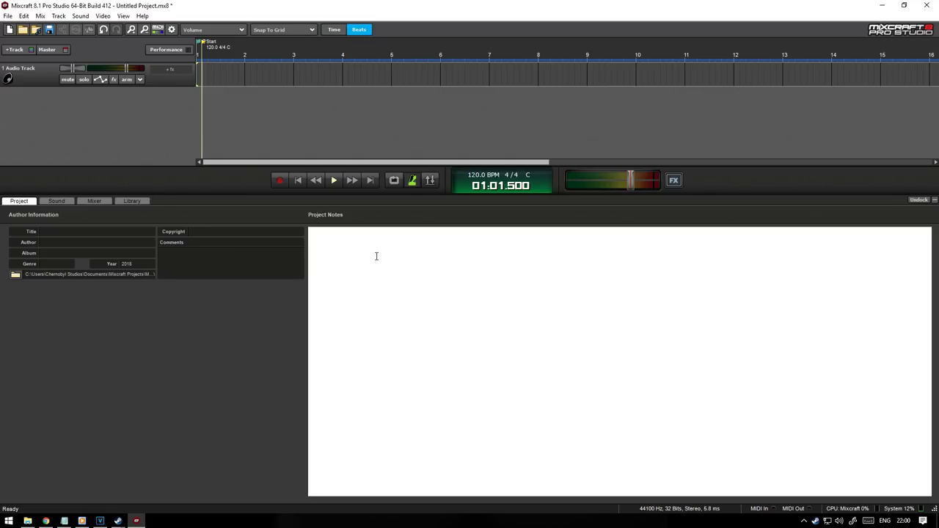
text(Chernobyl STudios for the win!)
click(238, 332)
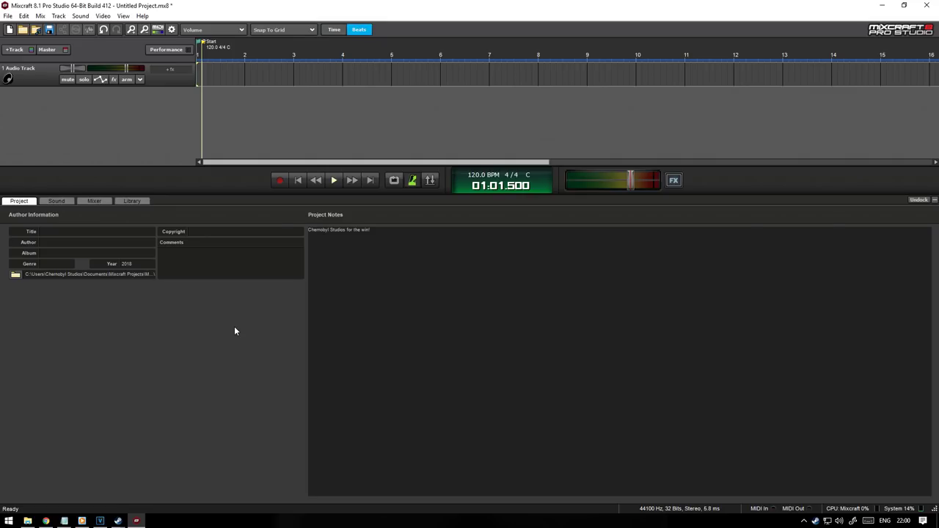
- Add an instrument clip to the project with the sound details area shown at a reduced height
click(57, 201)
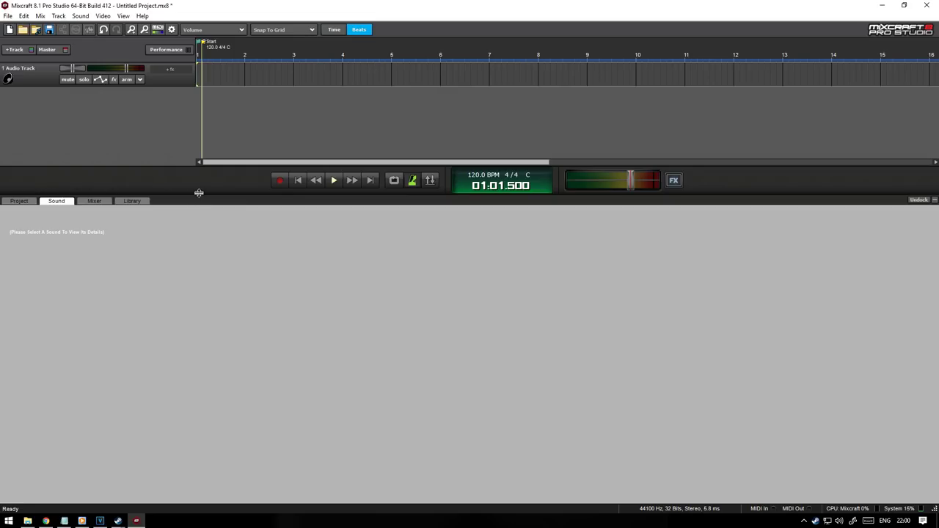
drag(198, 194, 199, 244)
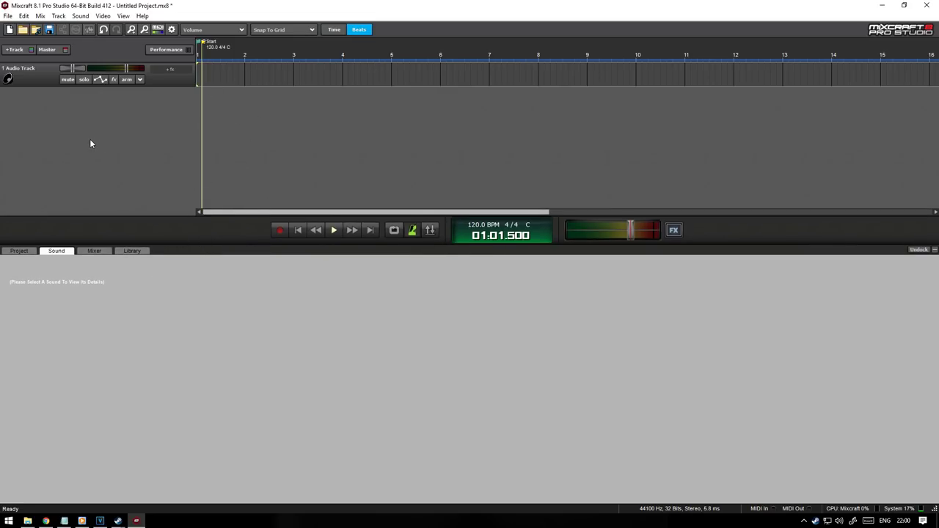
click(80, 16)
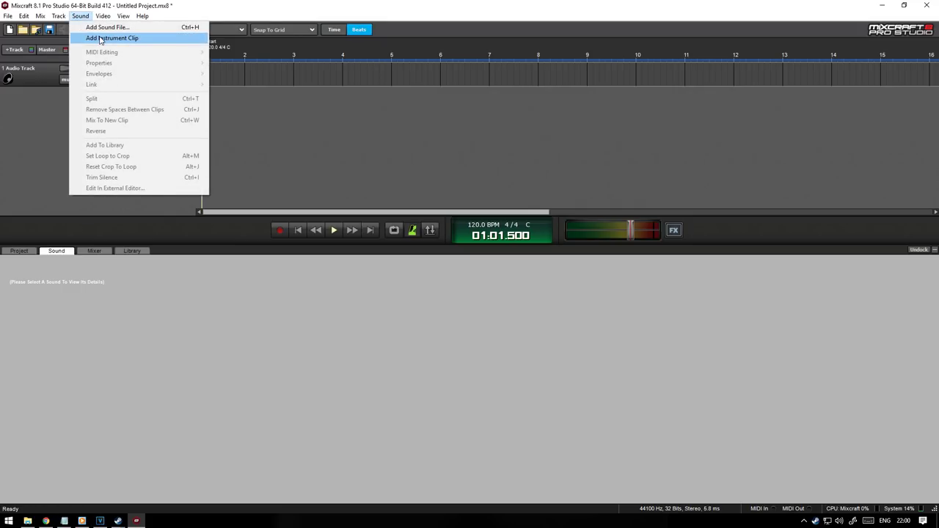
click(100, 40)
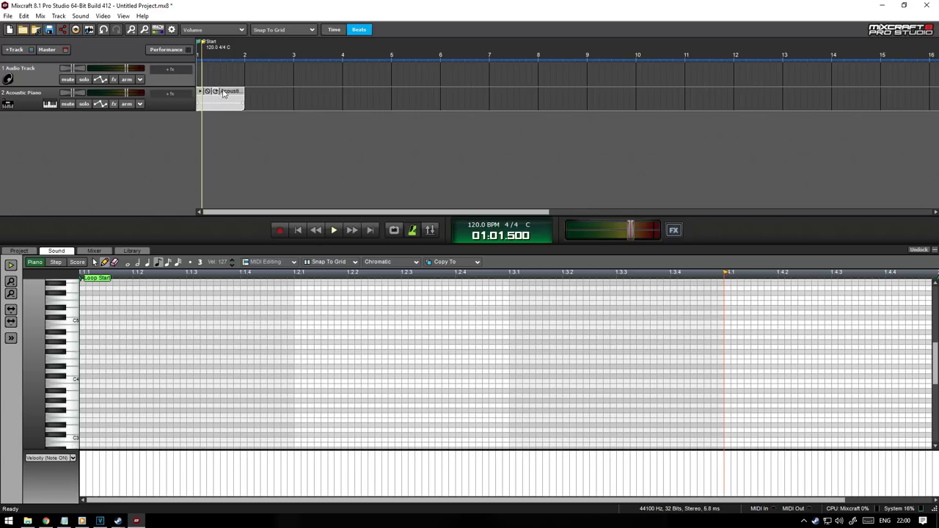
- Select the Acoustic Piano clip, expand its properties and rename it "Awesome Piano"
click(233, 96)
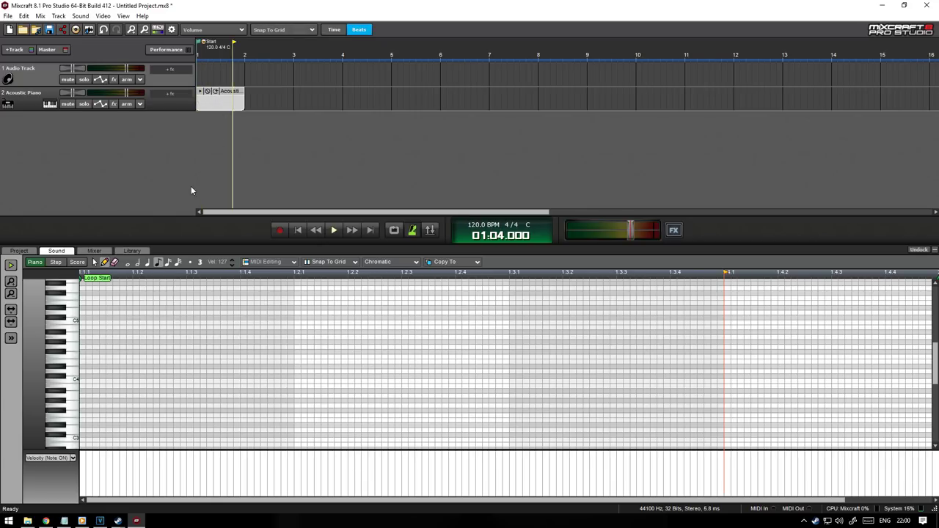
click(219, 95)
click(234, 96)
click(11, 339)
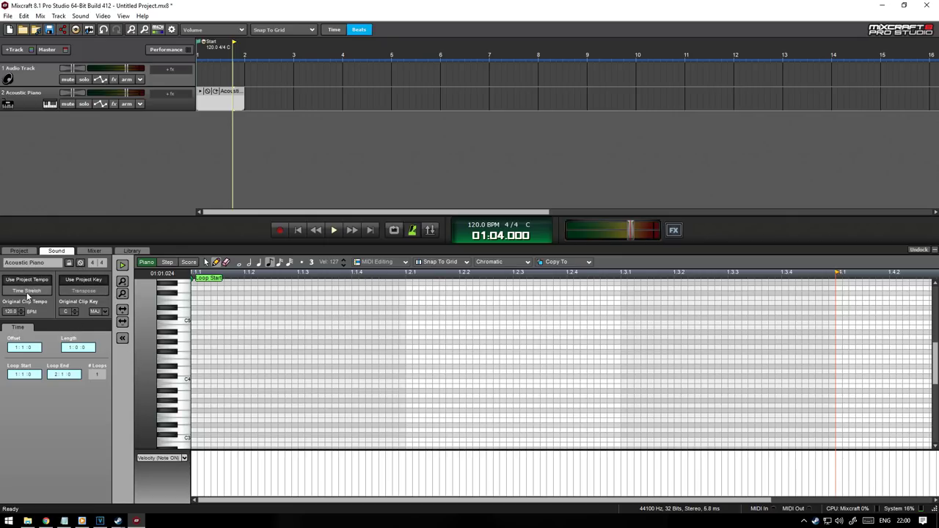
click(45, 262)
text(A)
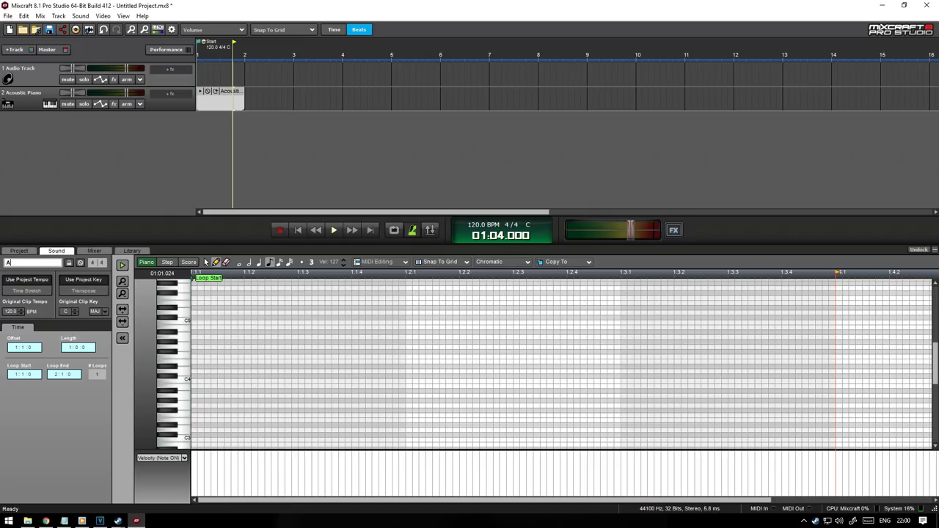
text(wesome Piano)
key(Return)
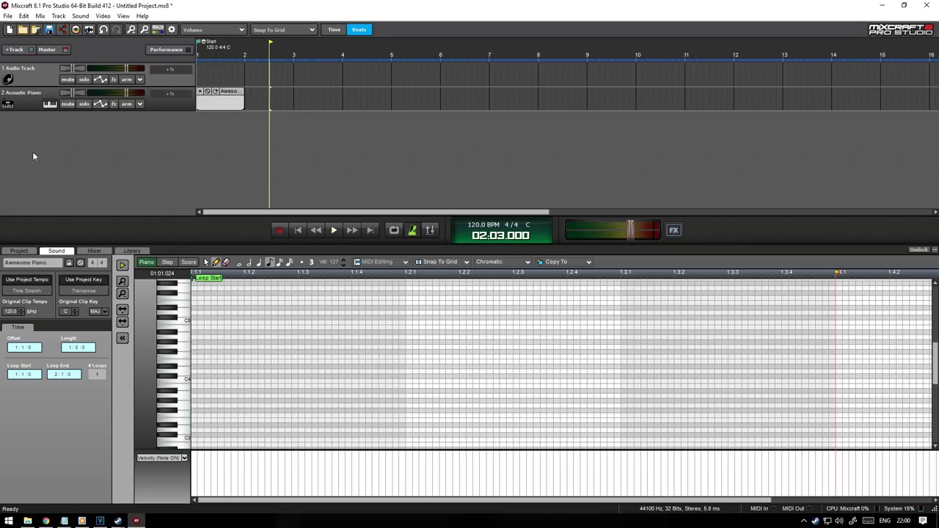
- Show the mixer at a larger height and hide its EQ section through the mixer panel preferences
click(94, 251)
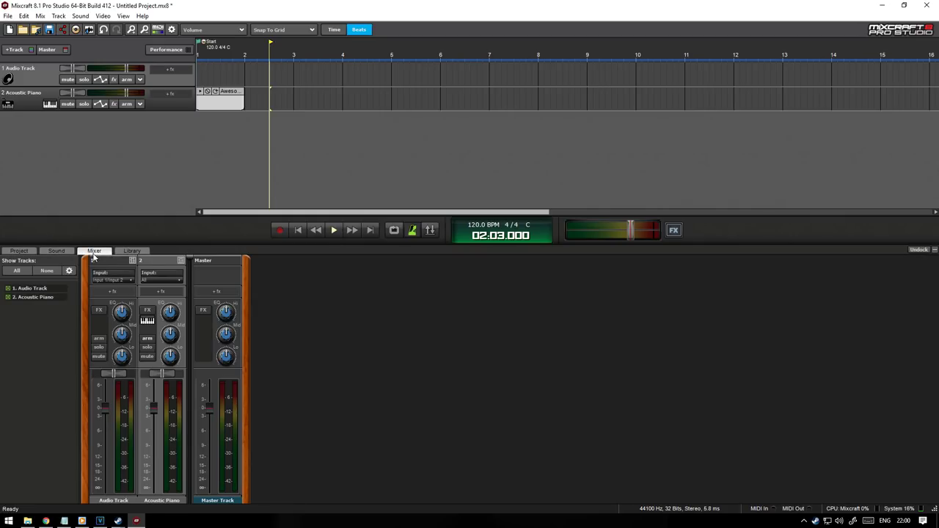
drag(337, 245, 323, 167)
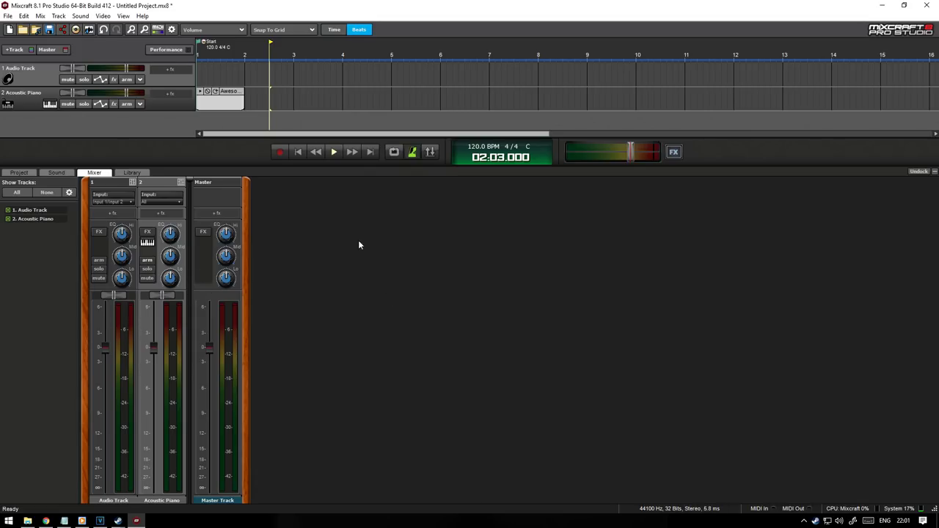
click(69, 193)
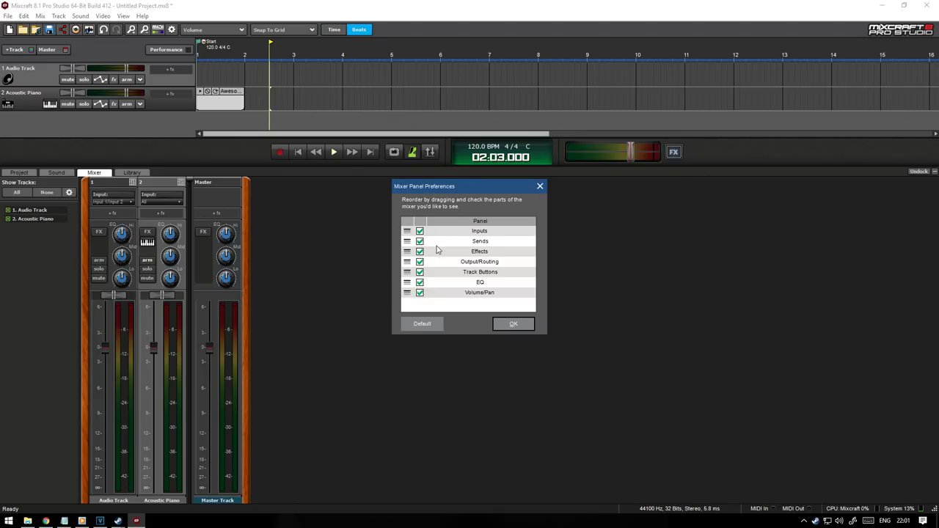
click(420, 232)
click(420, 232)
click(420, 282)
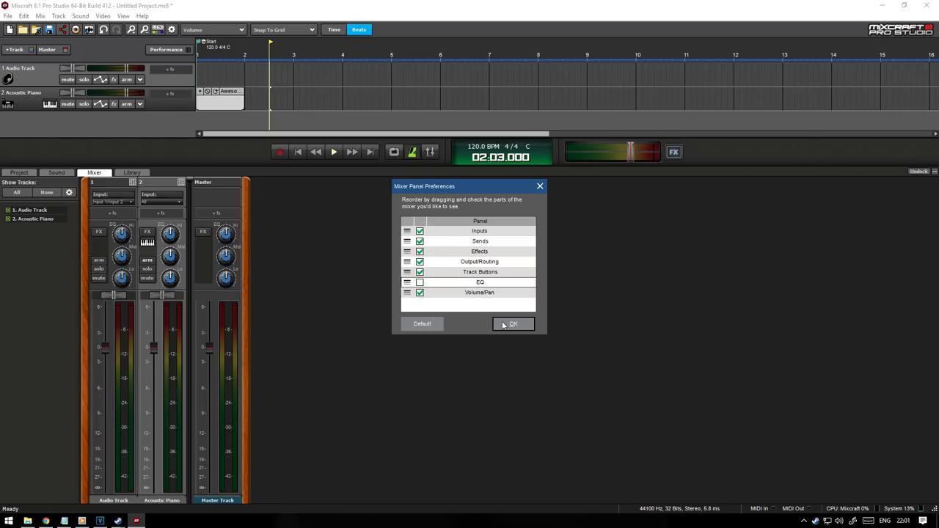
click(497, 325)
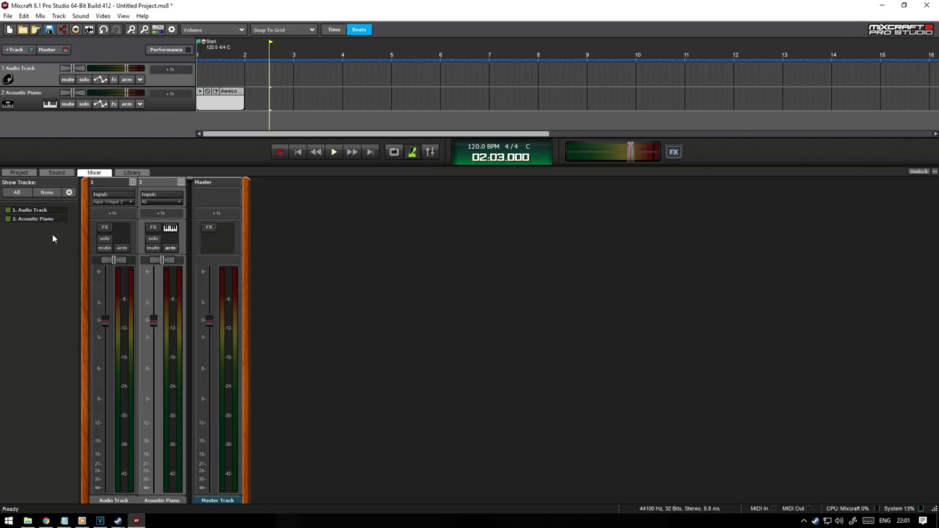
- Hide the Audio Track and Acoustic Piano channels in the mixer and show them again
click(8, 220)
click(8, 219)
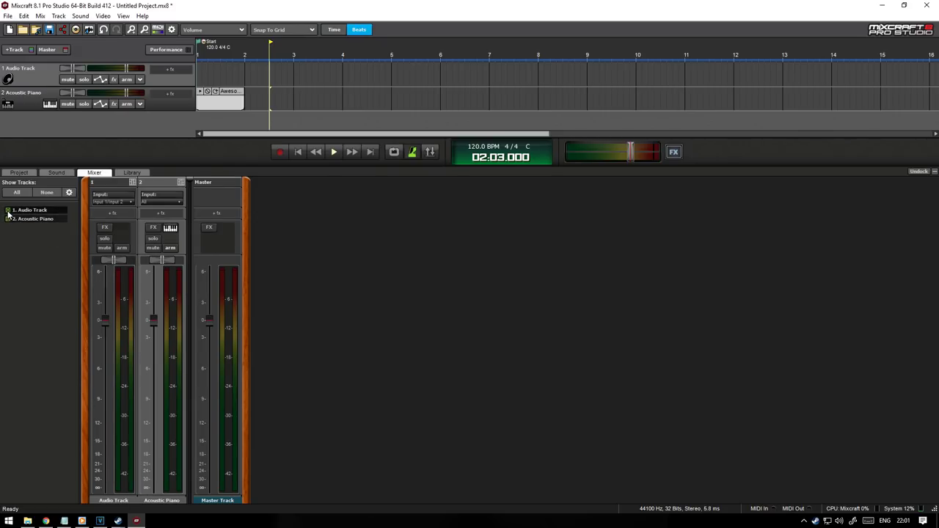
click(8, 211)
click(8, 220)
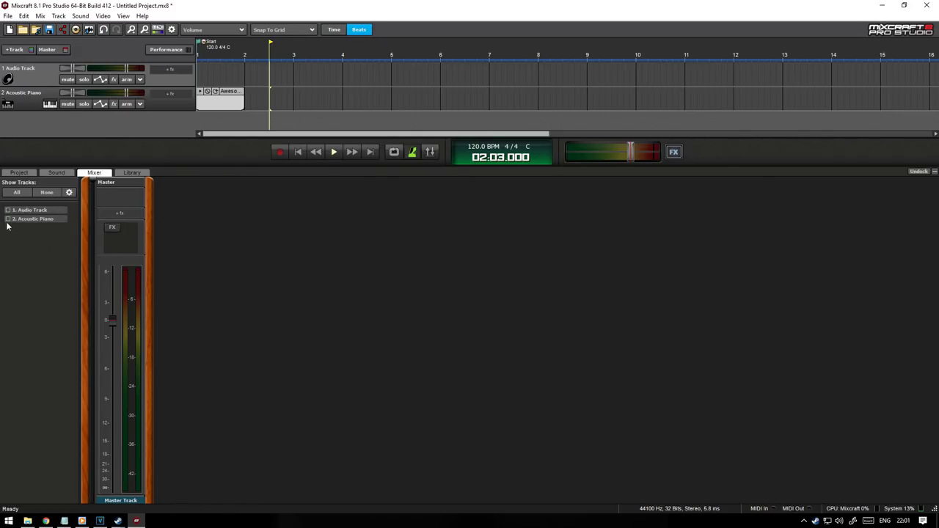
click(8, 219)
click(8, 210)
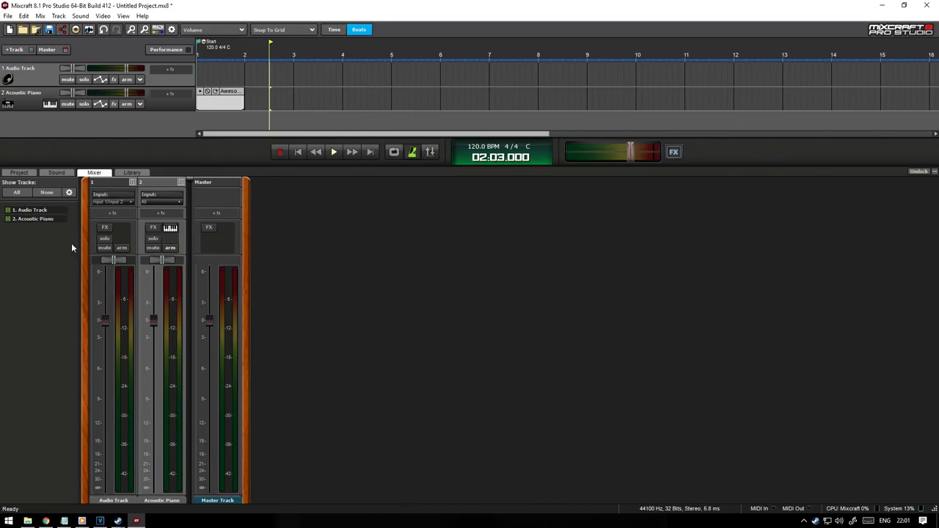
- Display the sound library and reduce the height of its panel
click(132, 173)
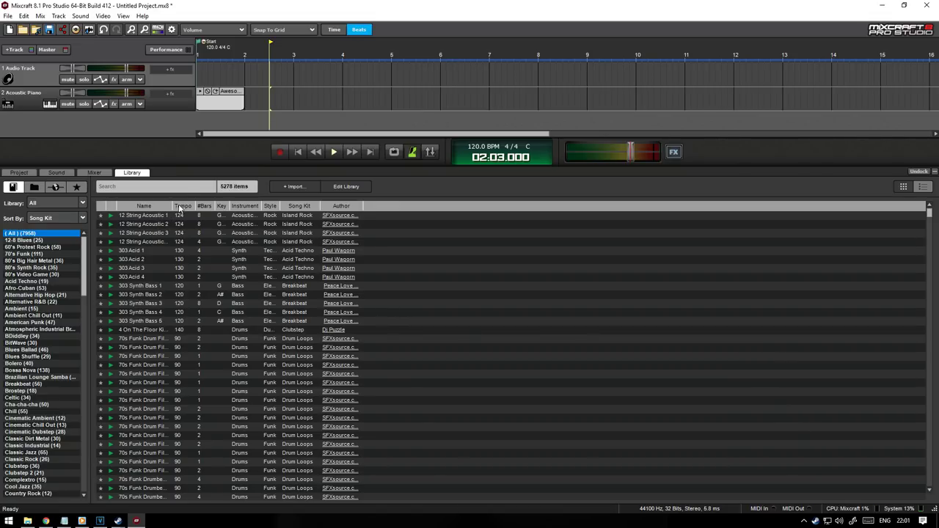
drag(229, 166, 229, 269)
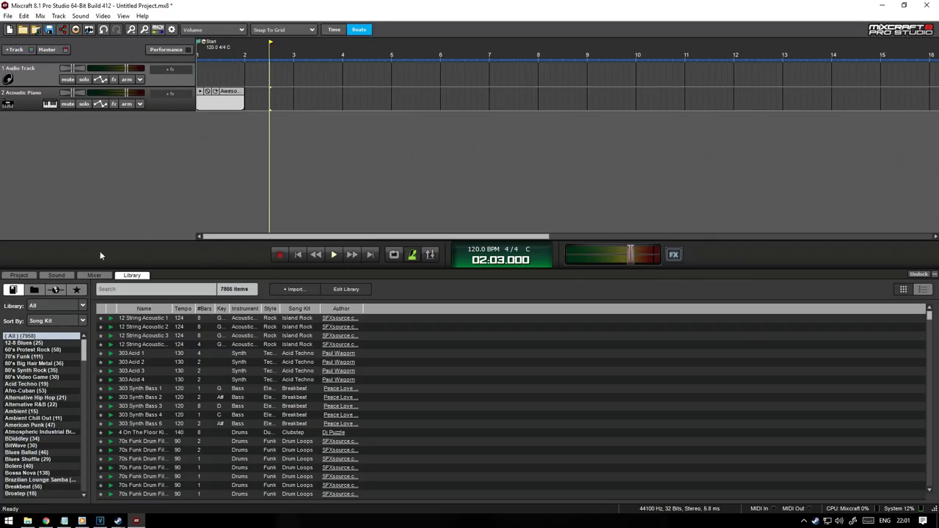
- Open the Awesome Piano clip in an enlarged piano roll and collapse the clip's properties
double_click(233, 98)
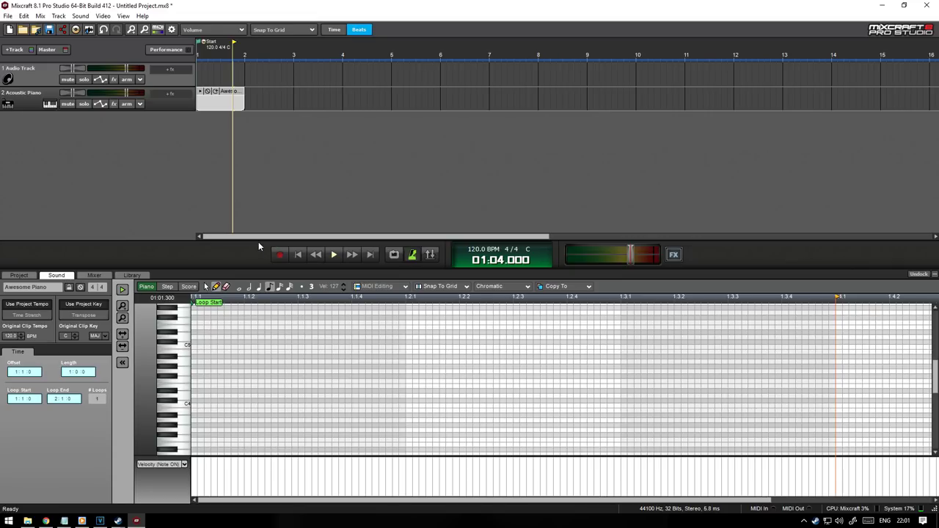
drag(252, 275, 249, 188)
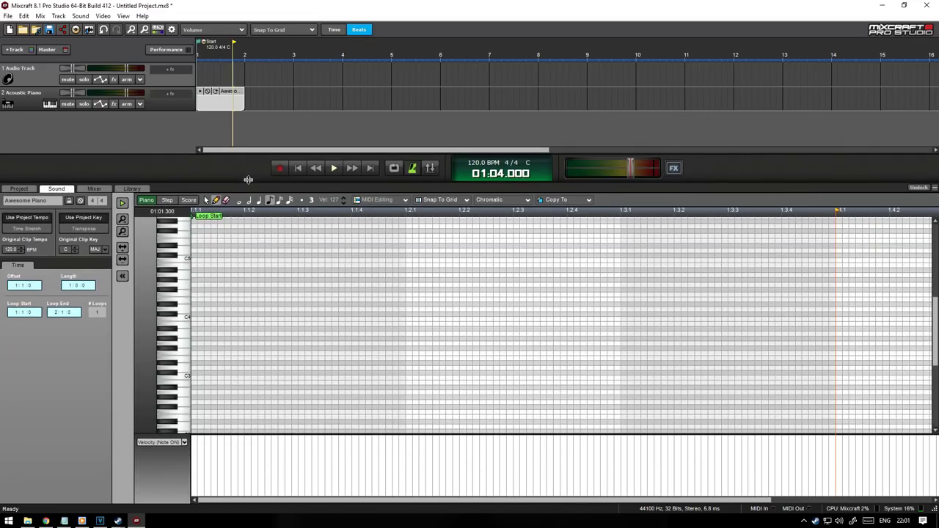
click(123, 277)
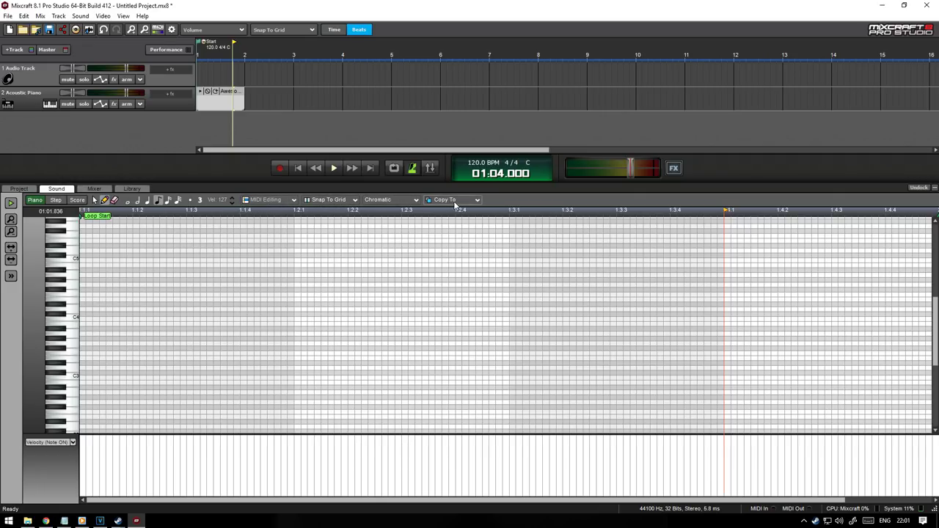
- Look through the piano roll's Snap To Grid and MIDI Editing options
click(355, 200)
click(292, 201)
click(292, 200)
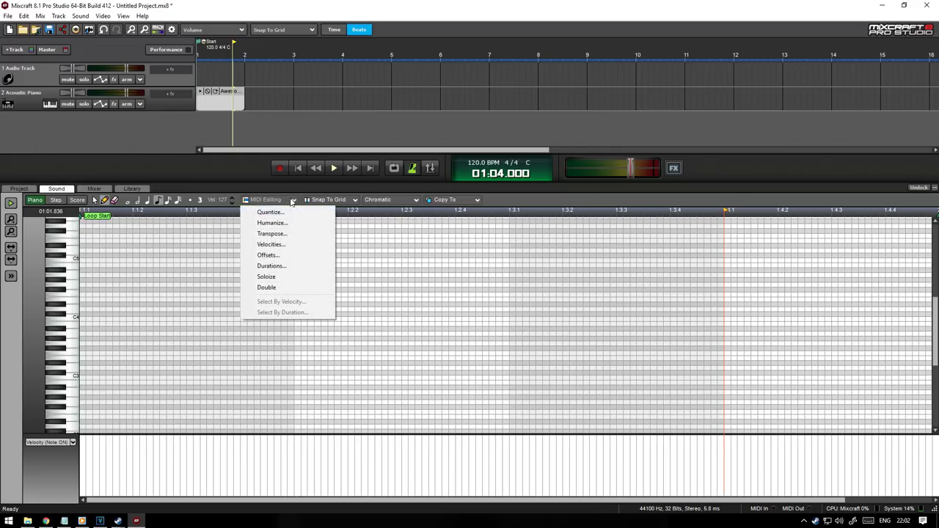
- Look through the piano roll's Copy To destinations and its list of scales and drum maps
click(446, 204)
click(477, 200)
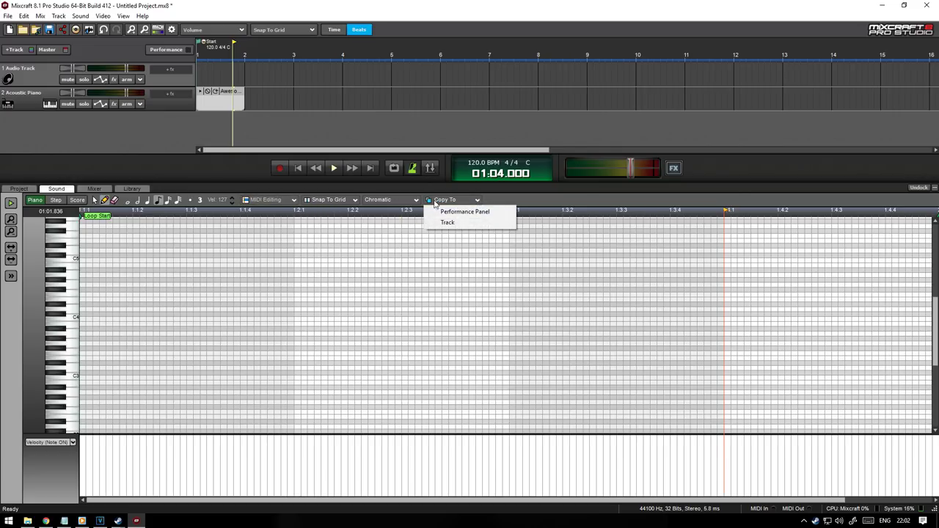
click(413, 202)
drag(481, 296, 489, 275)
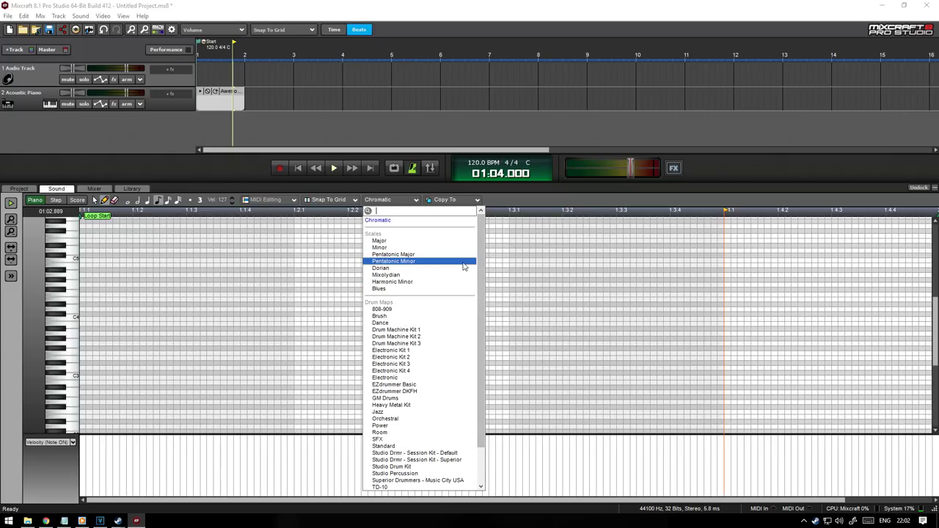
- Try the Minor and Major scales on the piano roll's note grid and set it to Dorian
click(389, 248)
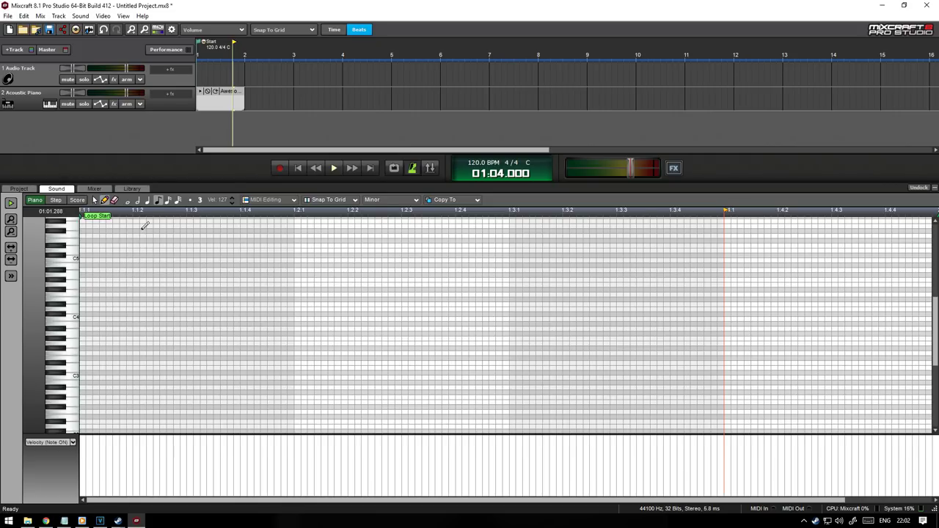
click(410, 201)
click(382, 241)
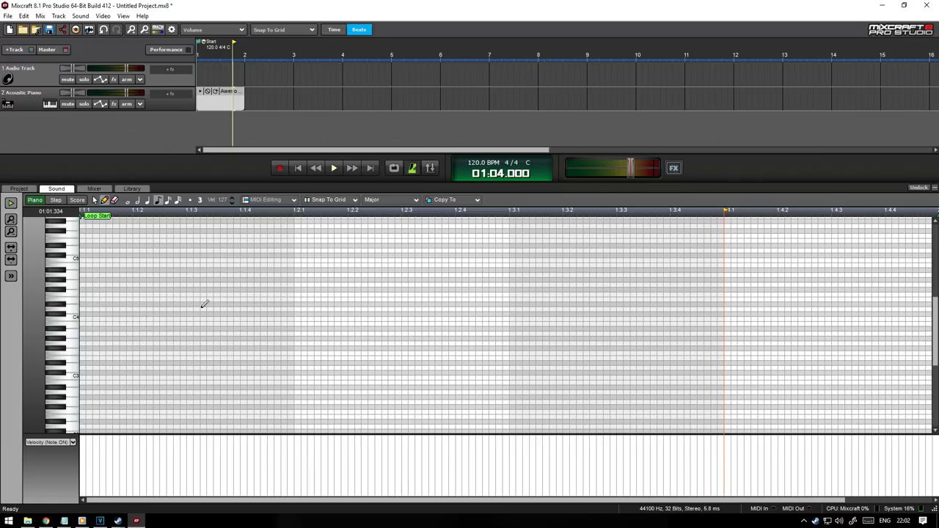
click(414, 200)
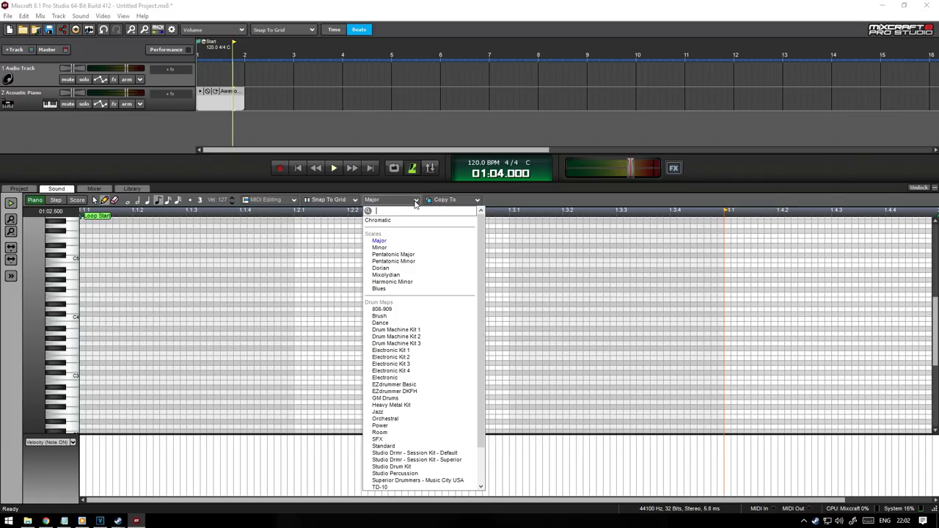
click(400, 268)
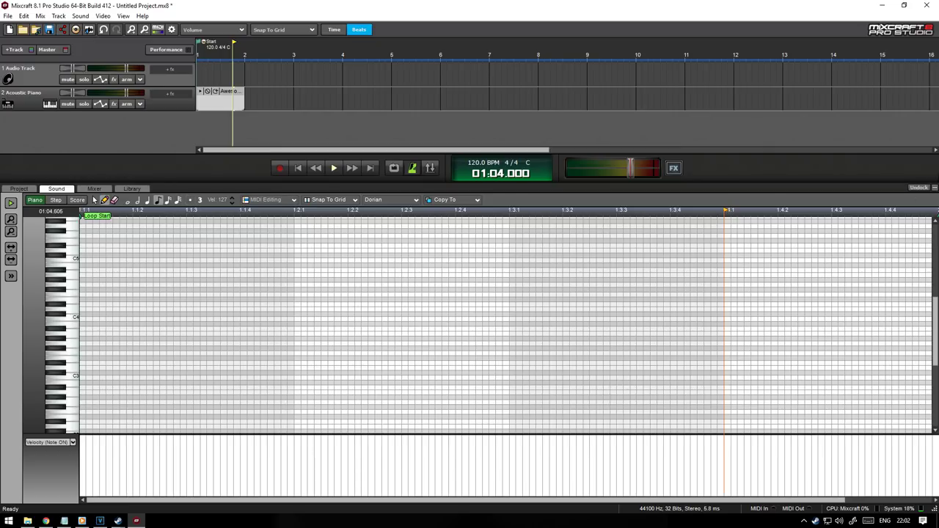
- Show the Performance panel and load the 12 String Acoustic 1 loop into the Audio Track's first set
click(934, 187)
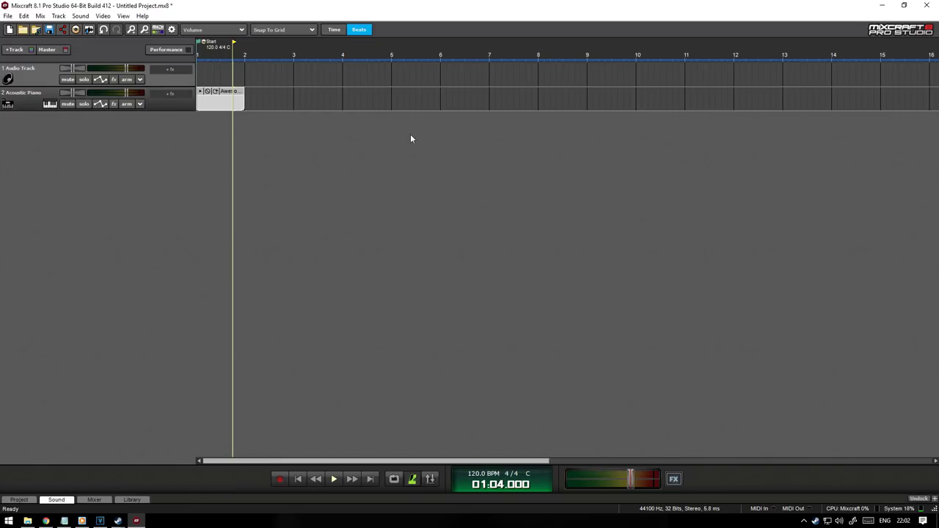
click(167, 49)
click(132, 499)
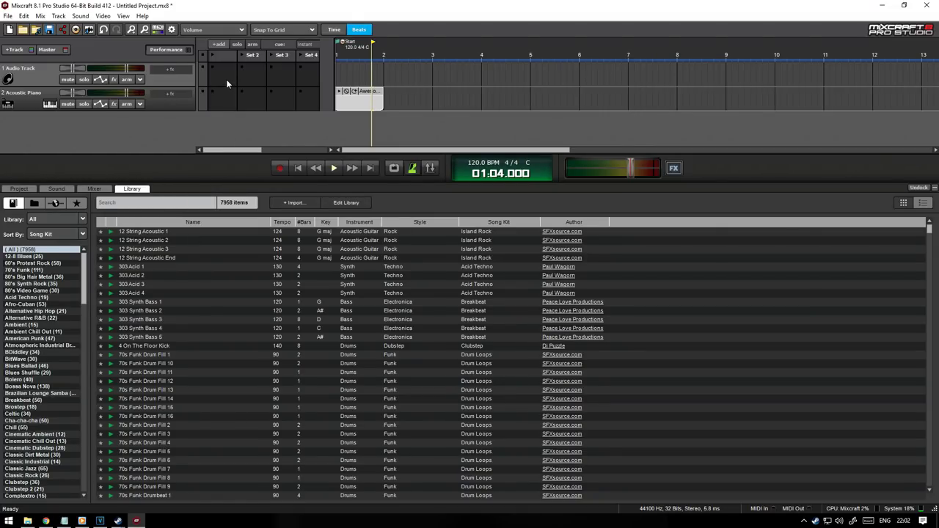
drag(146, 231, 221, 76)
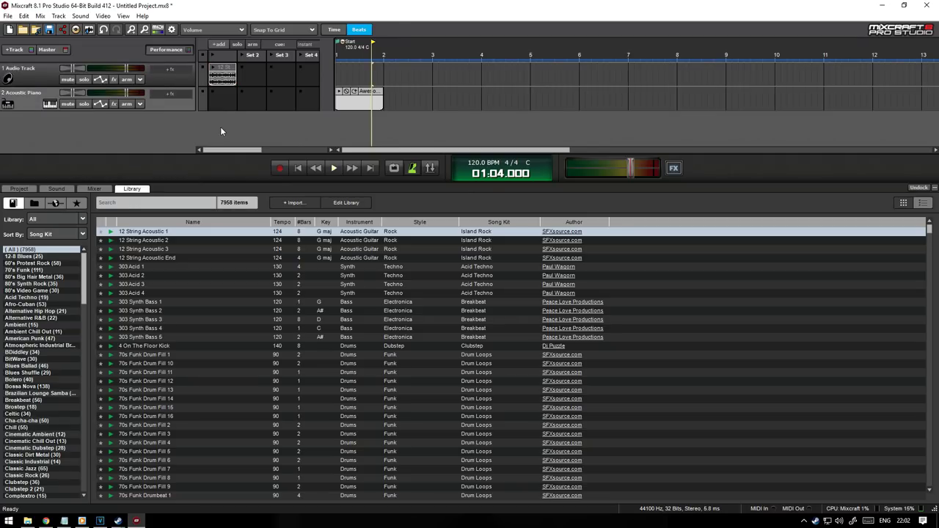
- Load Bass Riff 1 from the Chill song kit into the Audio Track's Set 2 and reduce the library's height
click(24, 428)
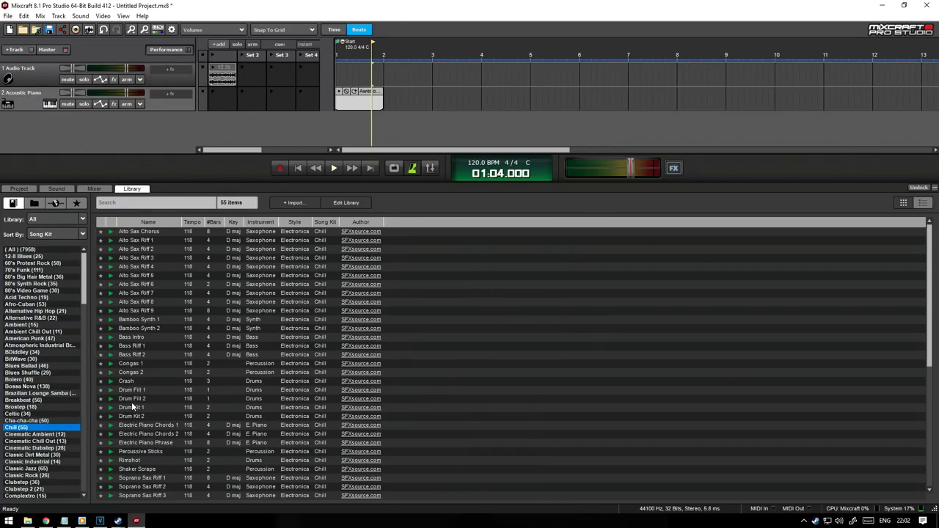
drag(132, 346, 251, 76)
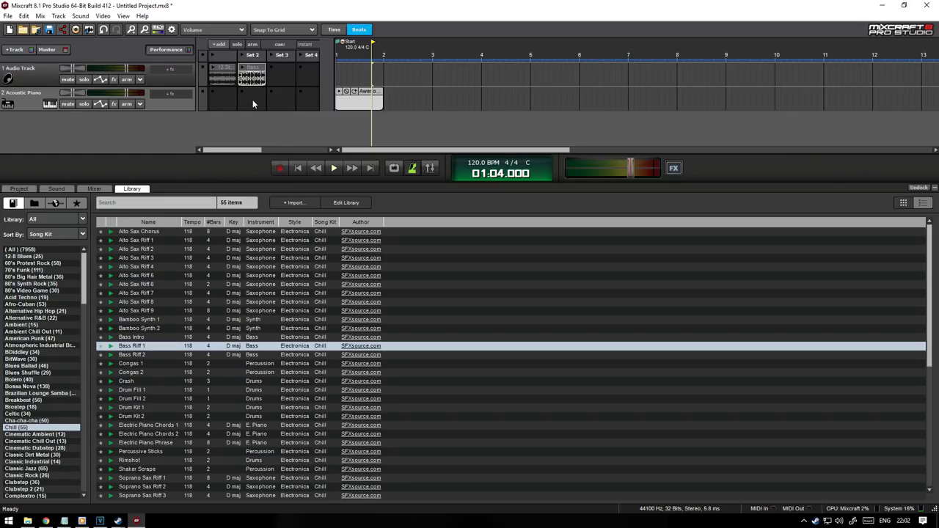
drag(239, 185, 232, 355)
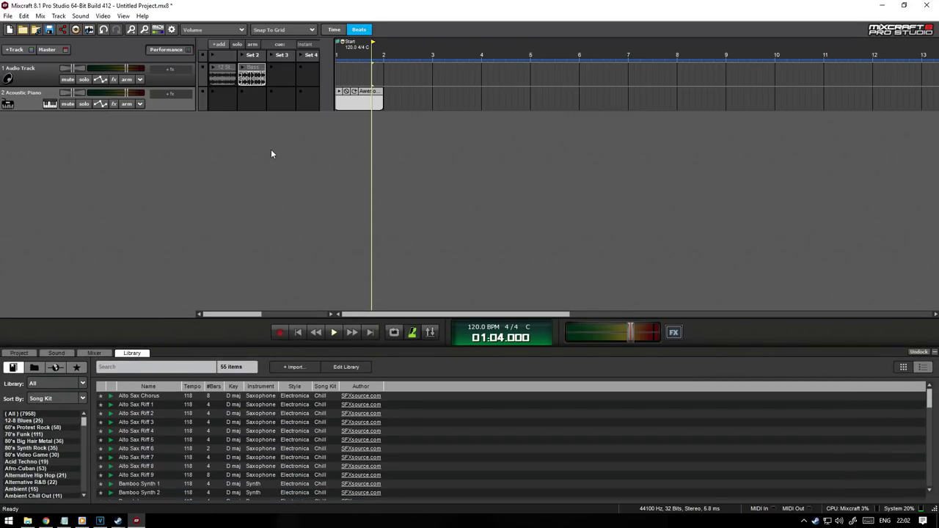
- Display the marker list beside the timeline
click(403, 145)
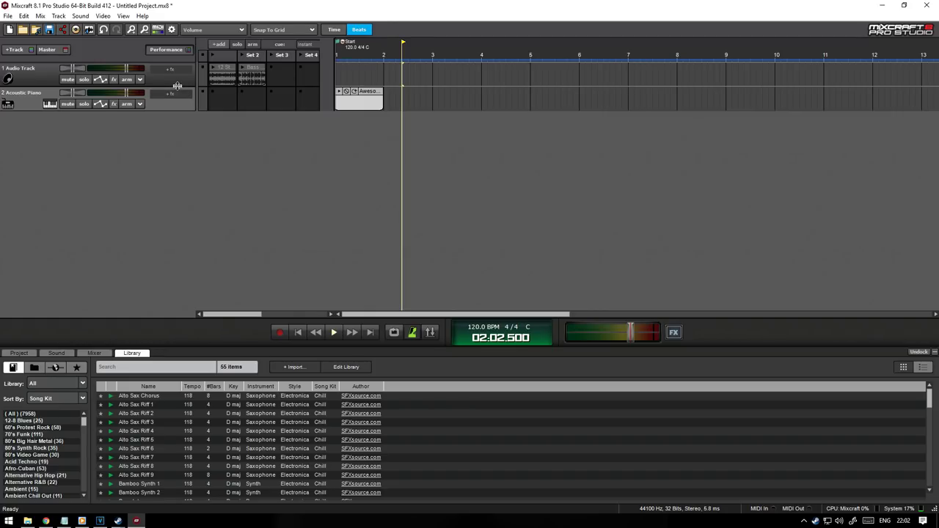
click(123, 16)
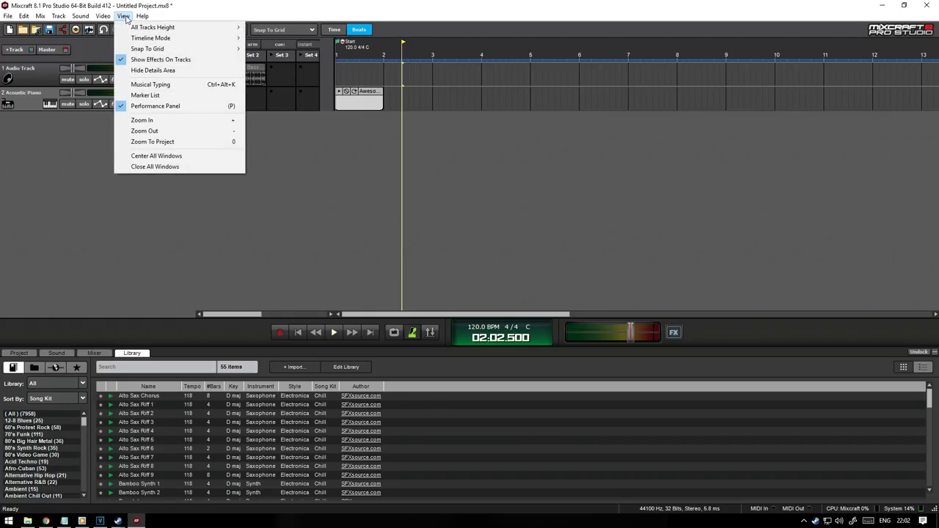
click(147, 95)
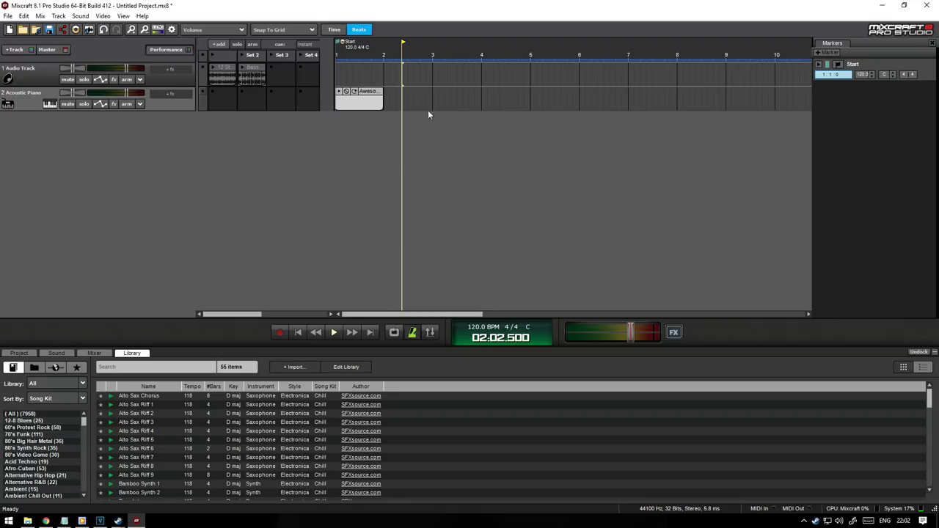
- Add an orange marker titled Chernobyl at measure 4, beat 3, tick 500
drag(430, 54, 517, 54)
click(822, 53)
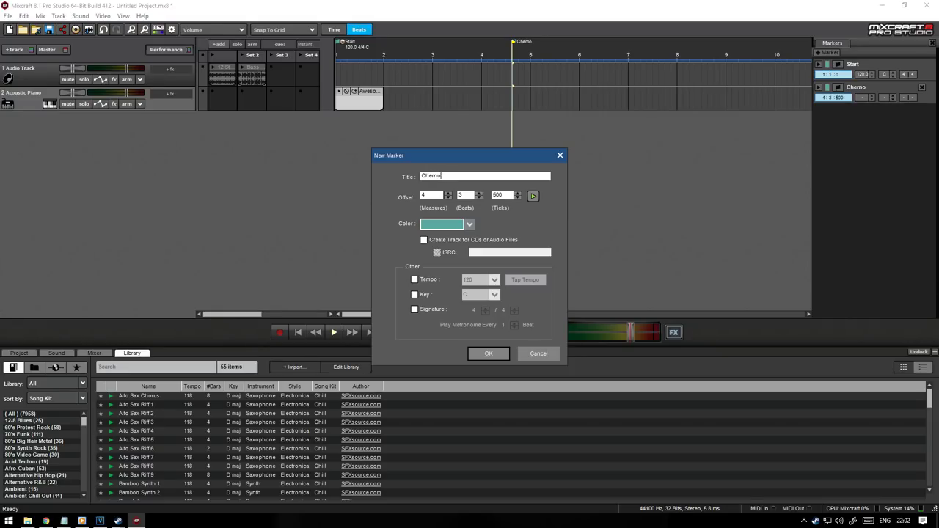
click(469, 224)
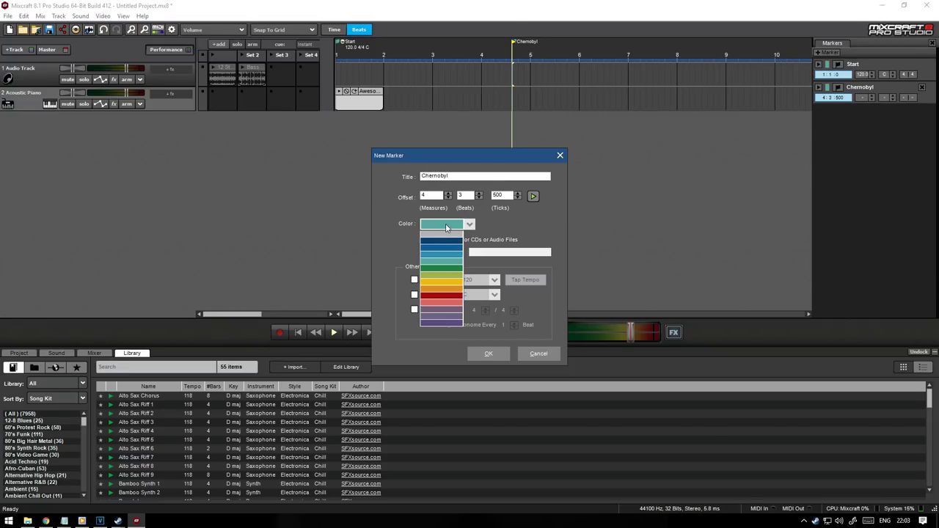
click(446, 290)
click(488, 355)
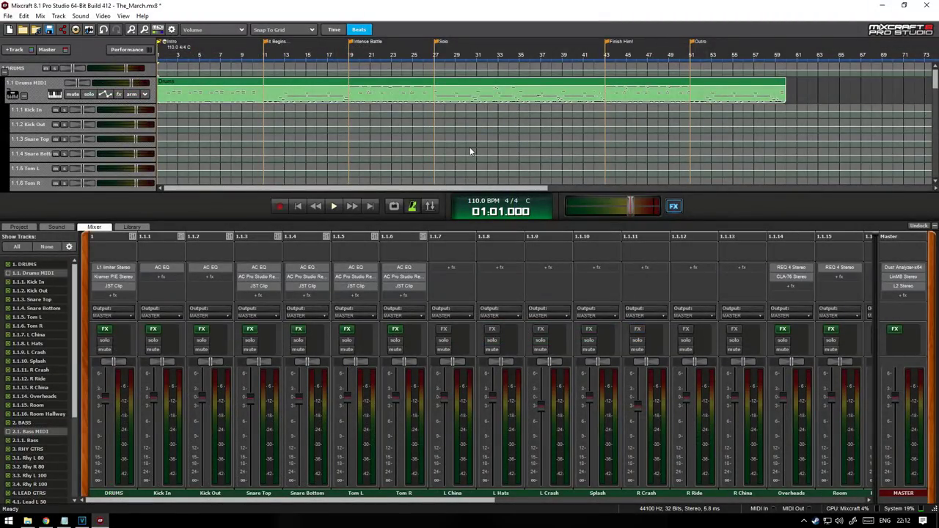
- Collapse the mixer in The_March project so the tracks fill the workspace
mouse_move(936, 80)
mouse_down()
mouse_move(937, 118)
mouse_move(936, 80)
mouse_up()
click(935, 227)
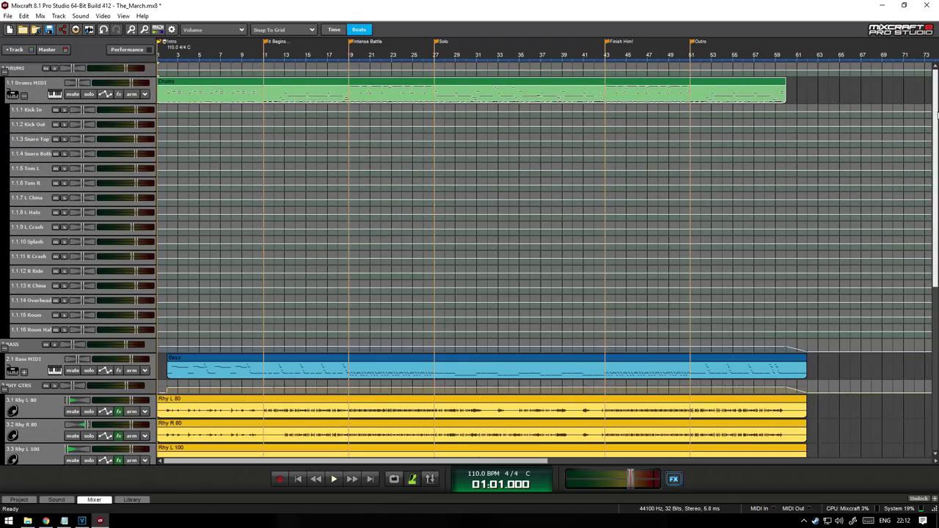
mouse_move(936, 112)
mouse_down()
mouse_move(936, 322)
mouse_move(936, 98)
mouse_up()
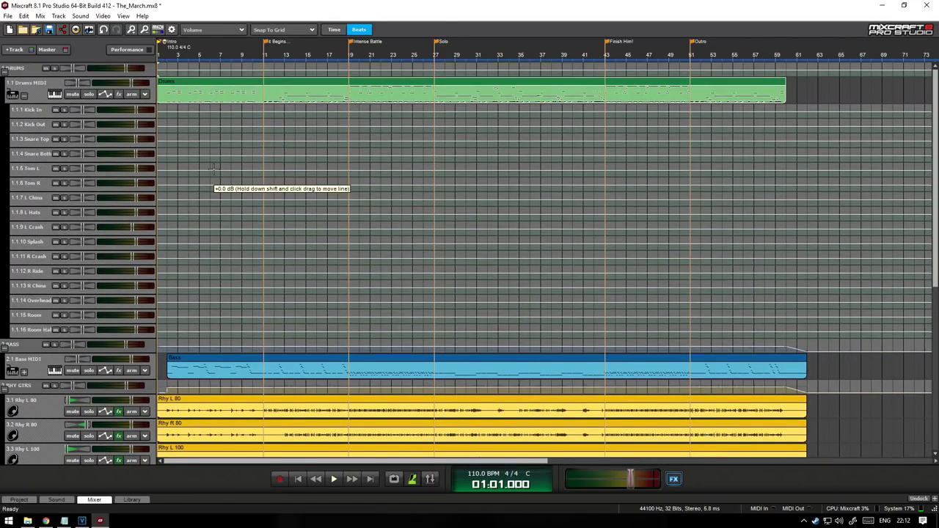
- Examine The_March's track layout, from the Drums MIDI and Bass MIDI tracks down to the guitar and orchestra groups
click(38, 92)
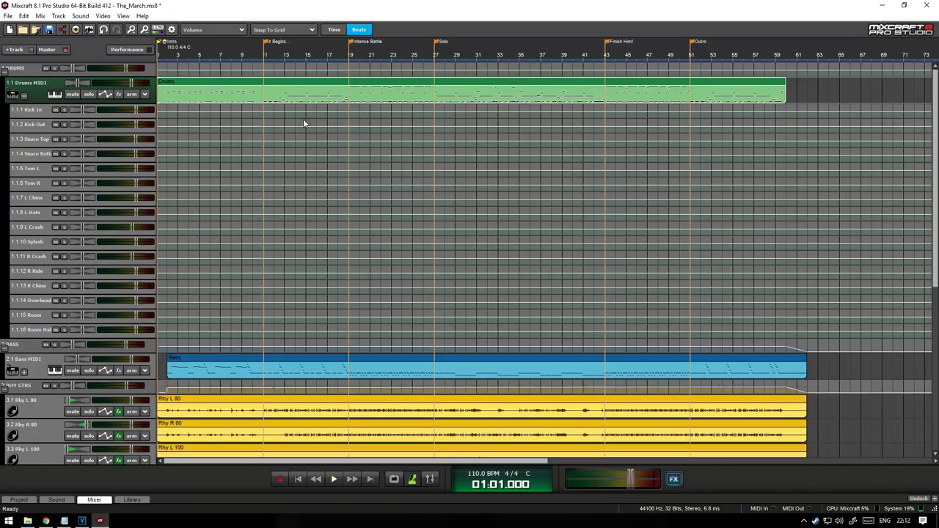
click(39, 373)
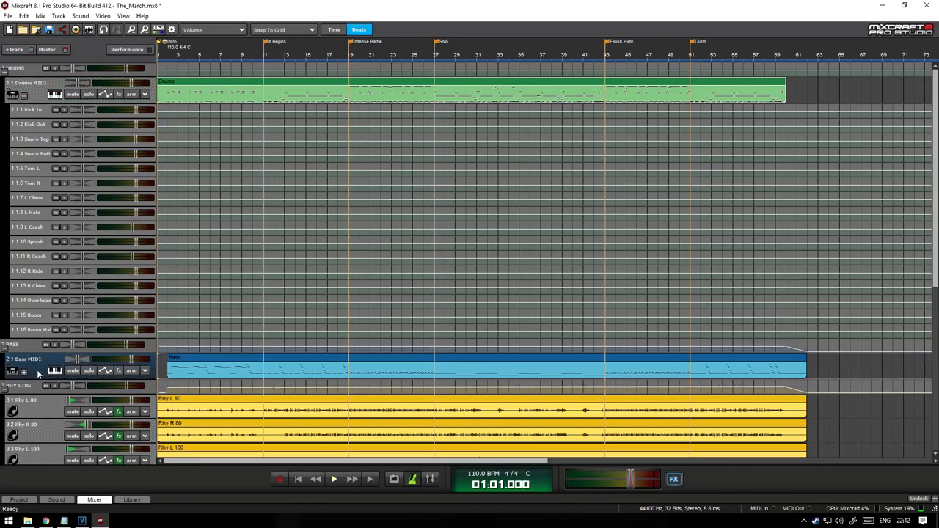
scroll(38, 374, down, 5)
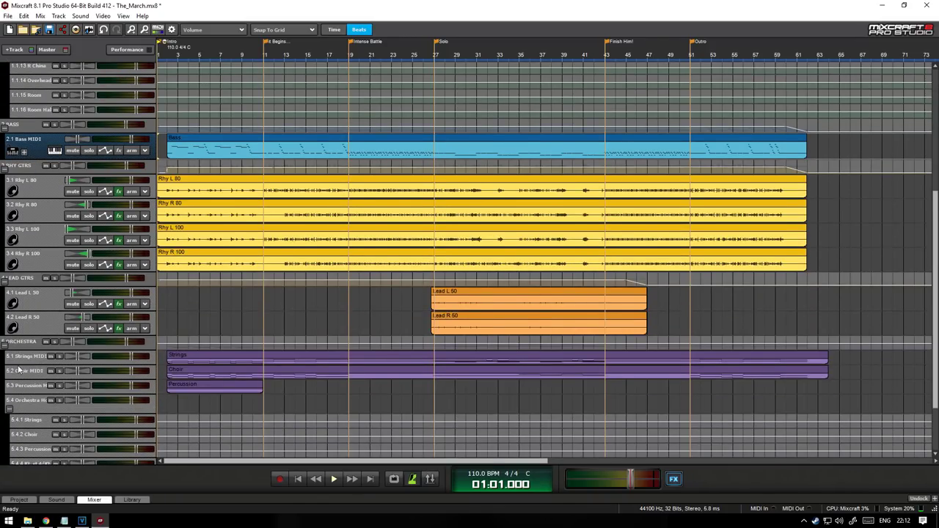
scroll(33, 379, up, 1)
scroll(33, 377, down, 1)
scroll(52, 231, up, 1)
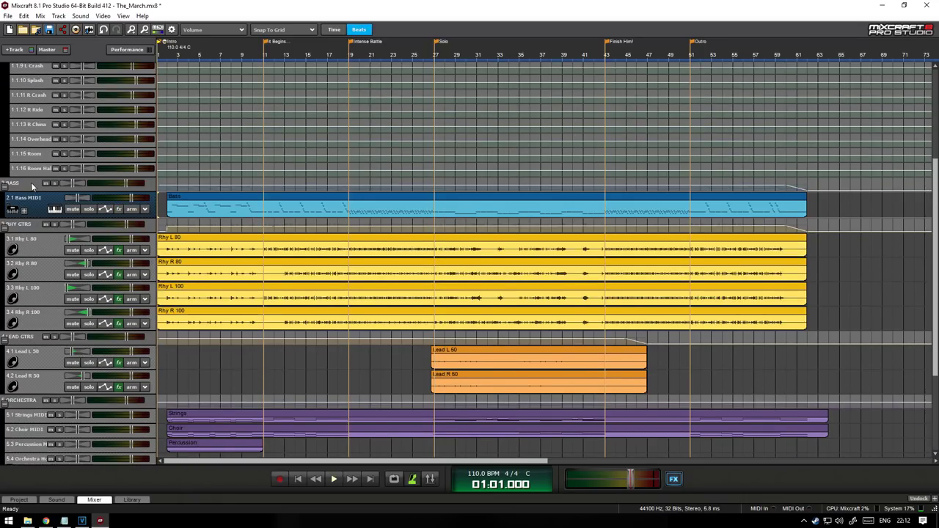
scroll(41, 193, up, 4)
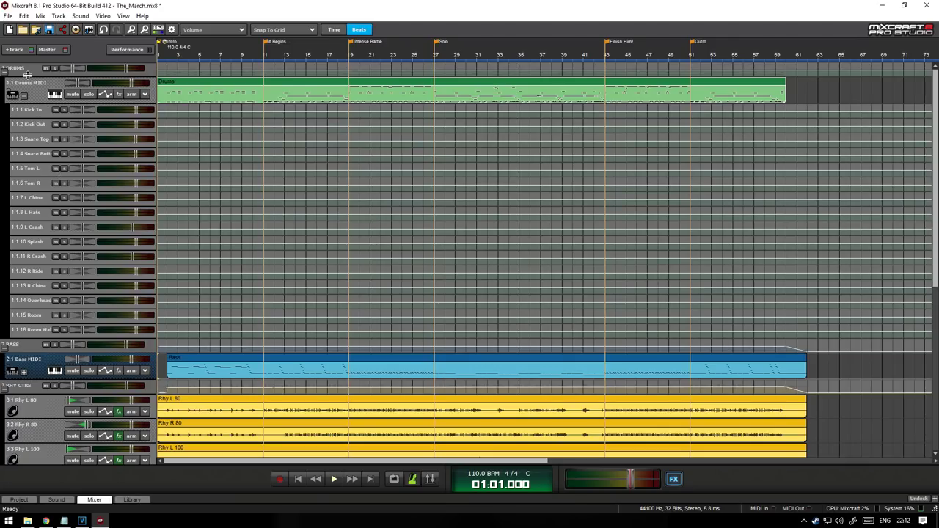
- Select the DRUMS, BASS and RHY GTRS group tracks in turn, returning to DRUMS
click(29, 70)
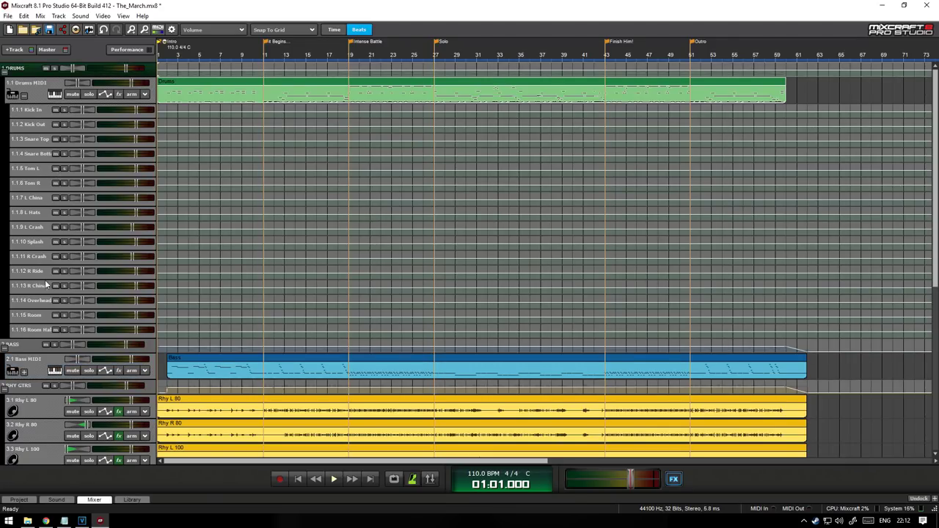
click(29, 346)
click(35, 388)
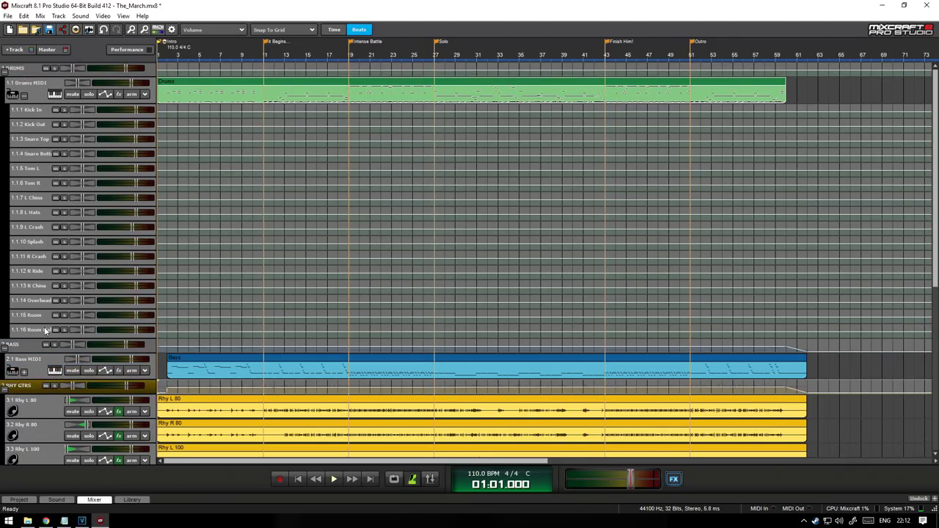
click(31, 71)
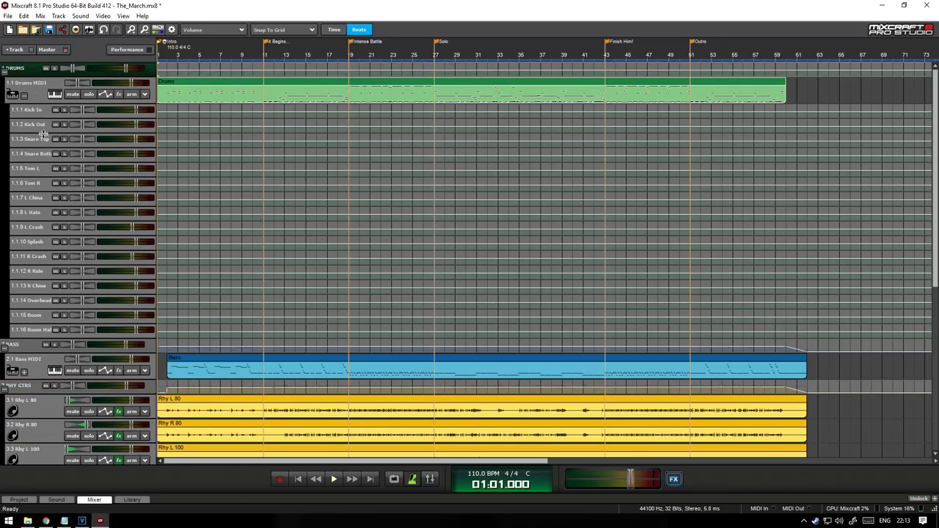
- Show the Master track below the orchestra tracks and hide it again
scroll(44, 132, down, 6)
scroll(54, 156, up, 6)
click(60, 51)
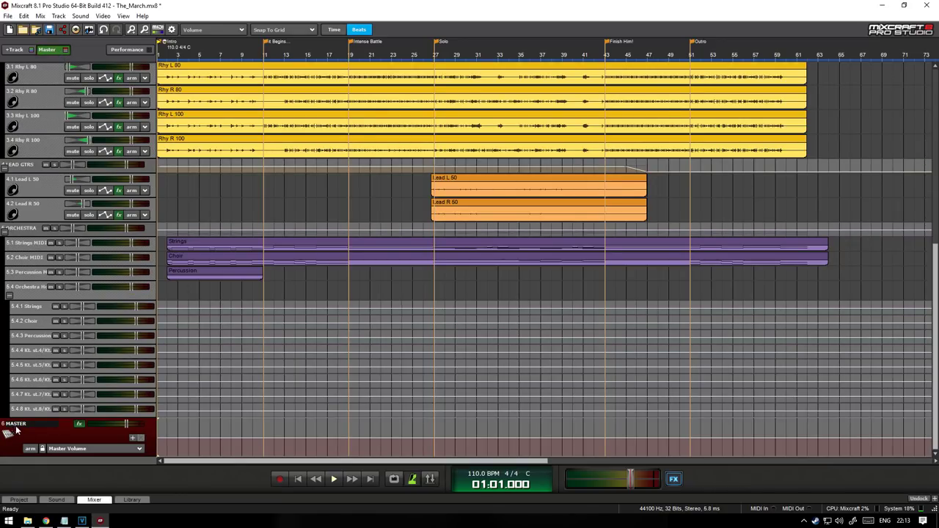
click(54, 51)
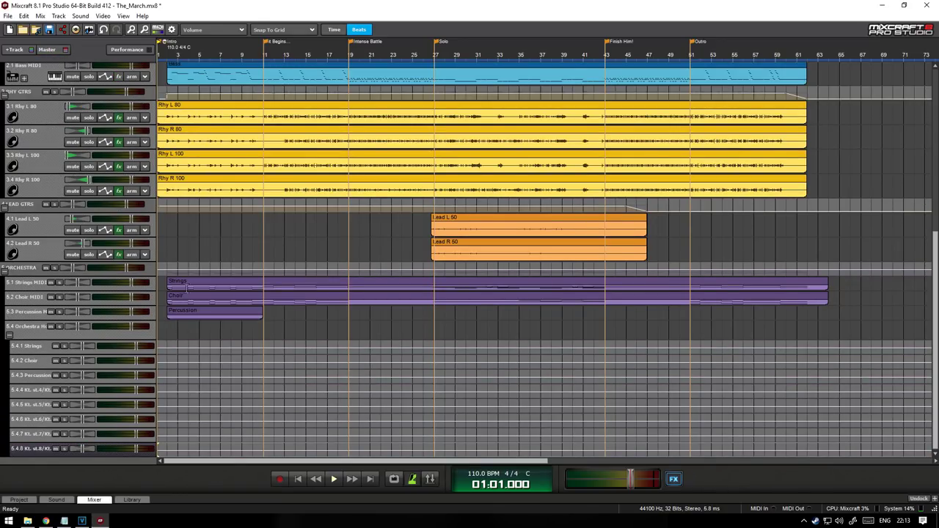
- Reopen the mixer at the start of the track list and look through the Drums clip's editing options
drag(935, 302, 923, 110)
click(94, 500)
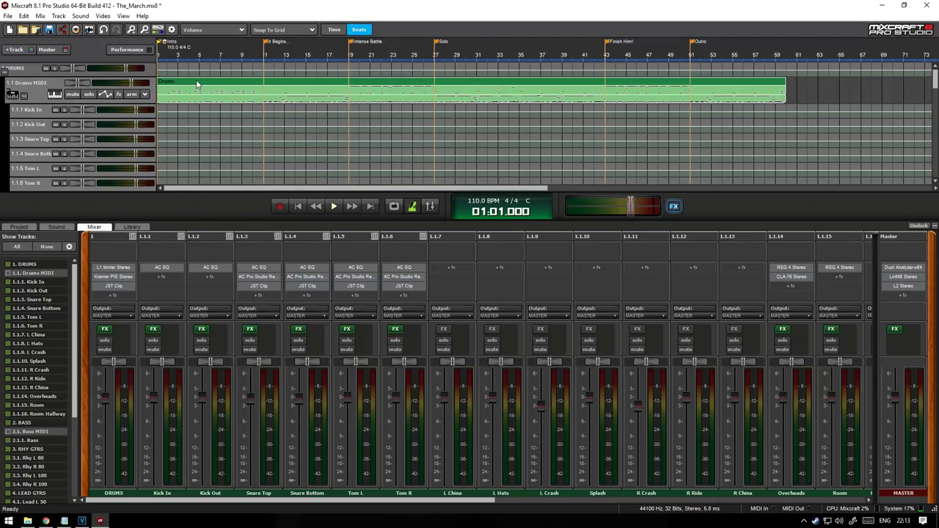
right_click(197, 86)
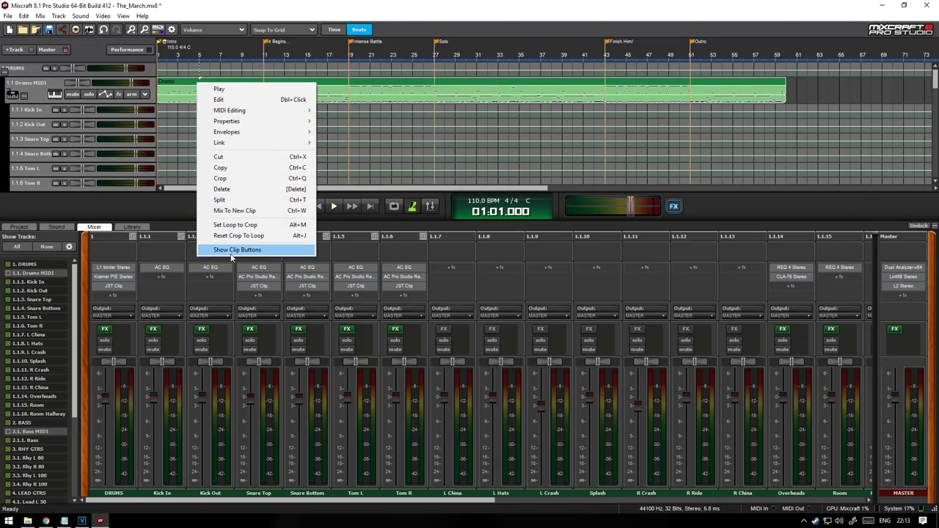
click(276, 12)
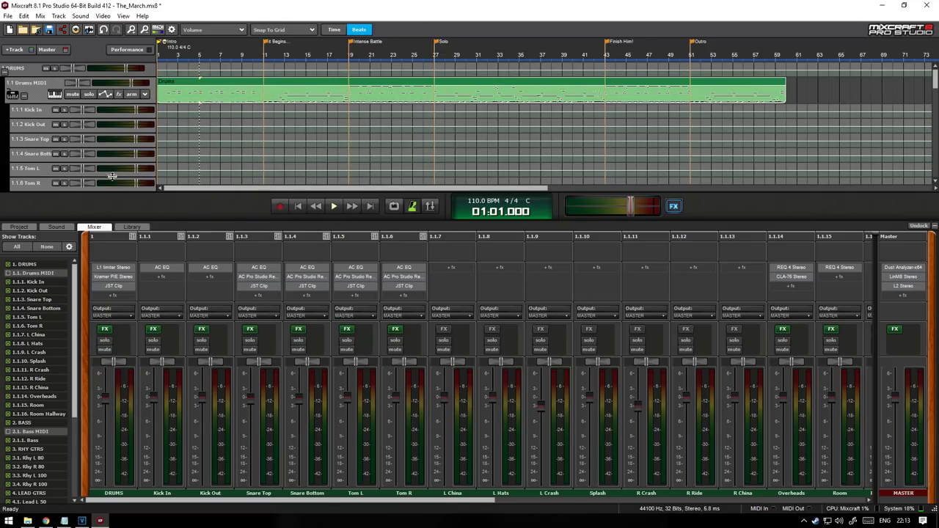
- Open the Drums clip in the piano roll and zoom in on the notes around measures 10 to 24
double_click(226, 86)
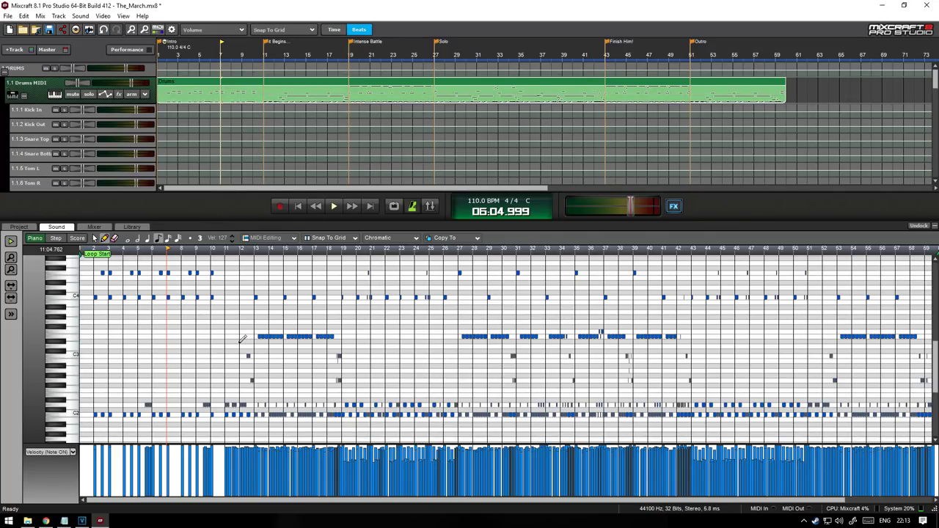
scroll(242, 339, up, 5)
scroll(242, 345, up, 5)
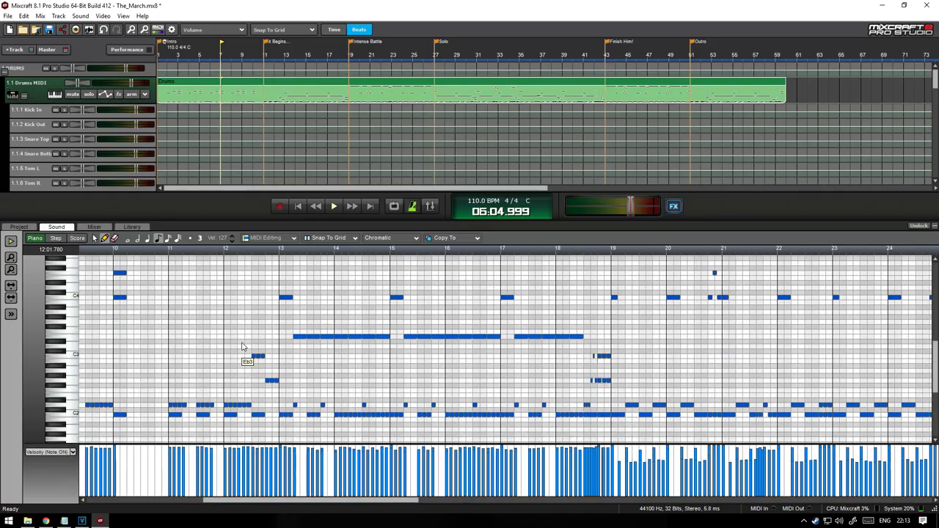
- Review the Drums clip's notes back to measure 1 and inspect the Humanize Notes options, cancelling without applying them
scroll(242, 345, up, 5)
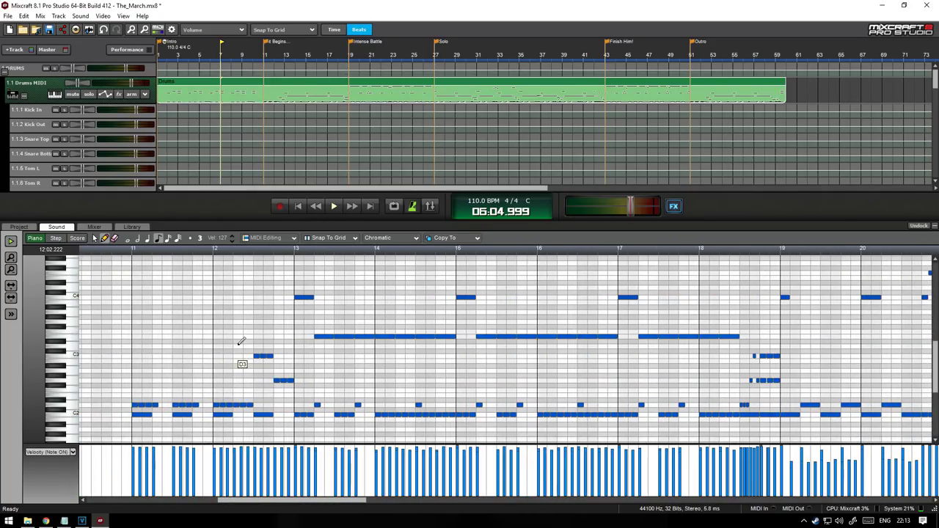
drag(936, 373, 937, 367)
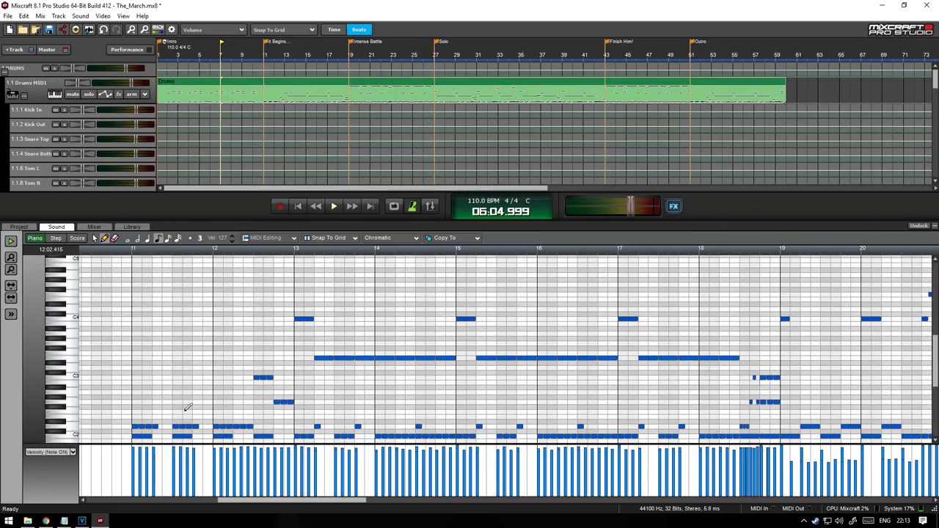
drag(260, 501, 108, 510)
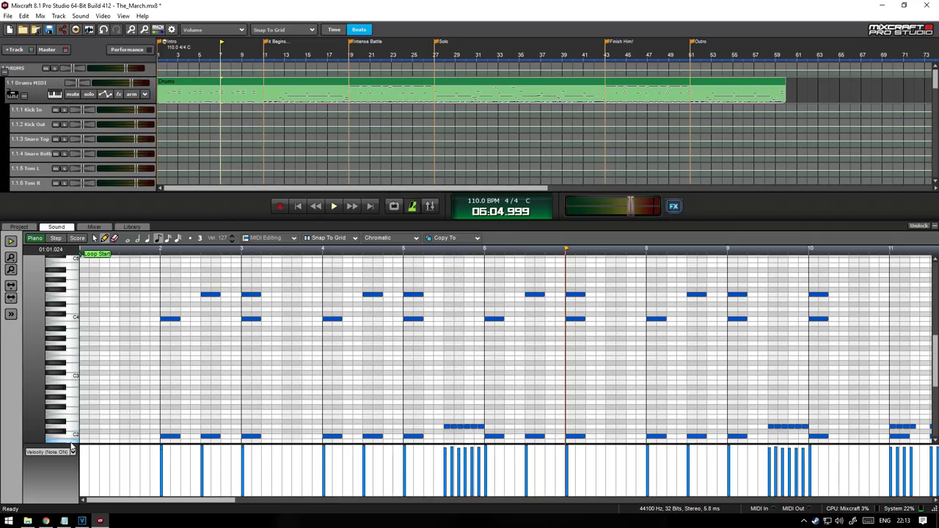
click(279, 239)
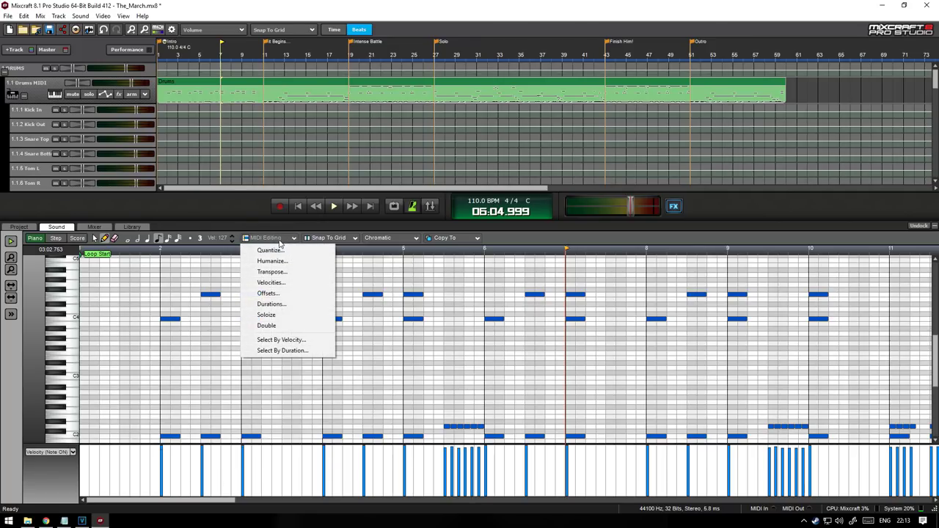
click(269, 263)
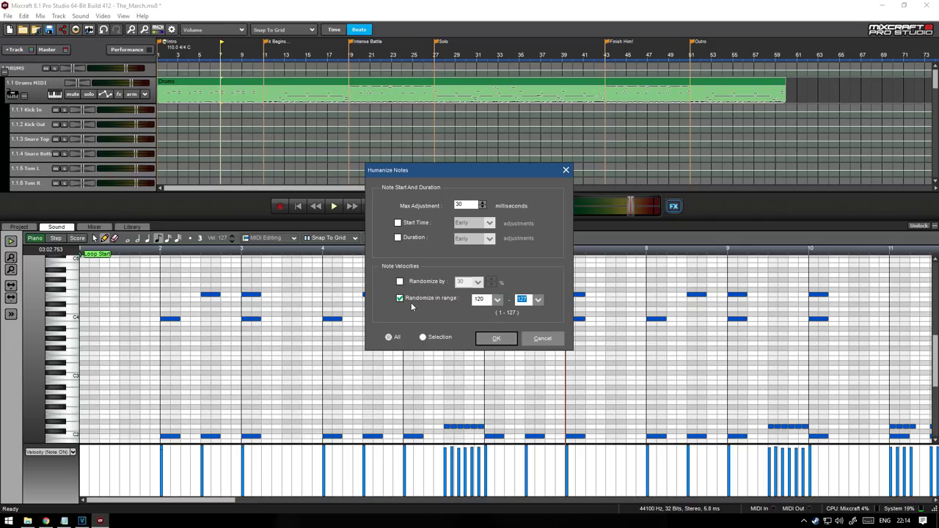
click(541, 339)
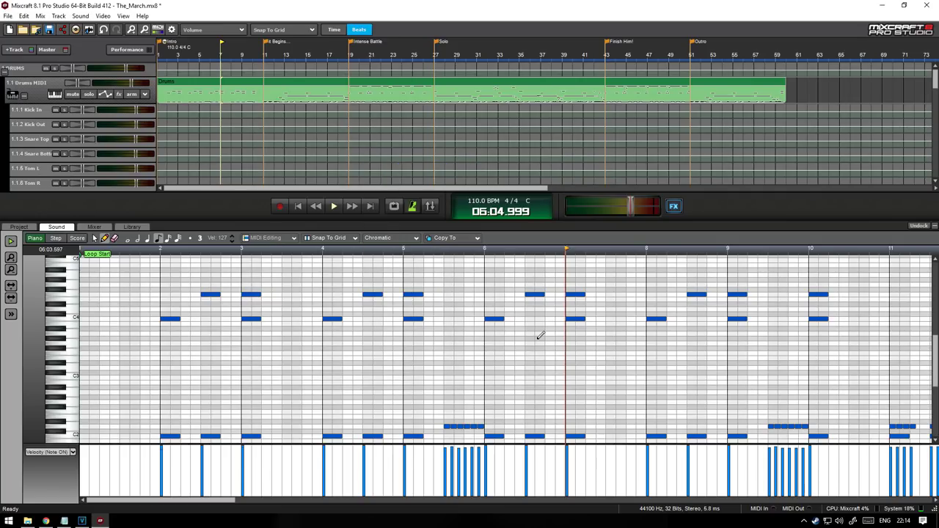
- Show the mixer and inspect the Acoustica EQ on Kick In and Kick Out and the Pro Studio Reverb on Snare Top
click(94, 226)
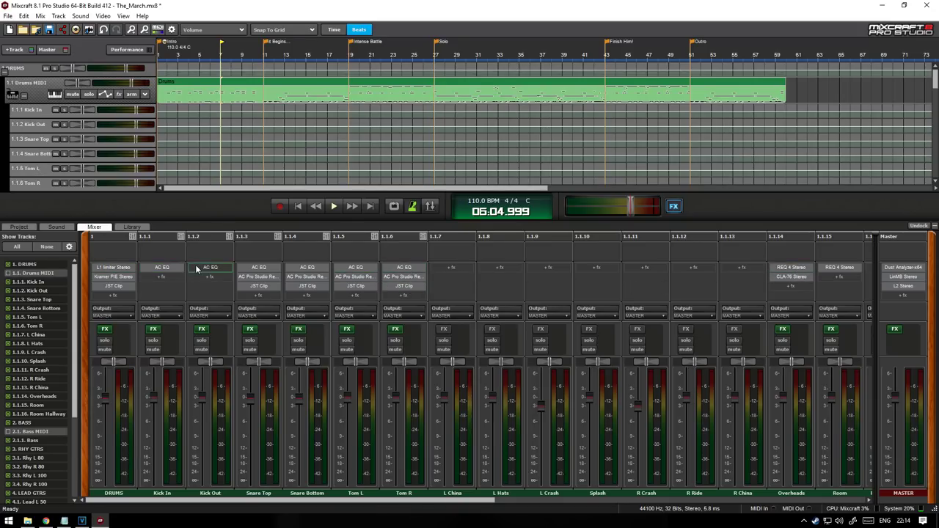
click(163, 269)
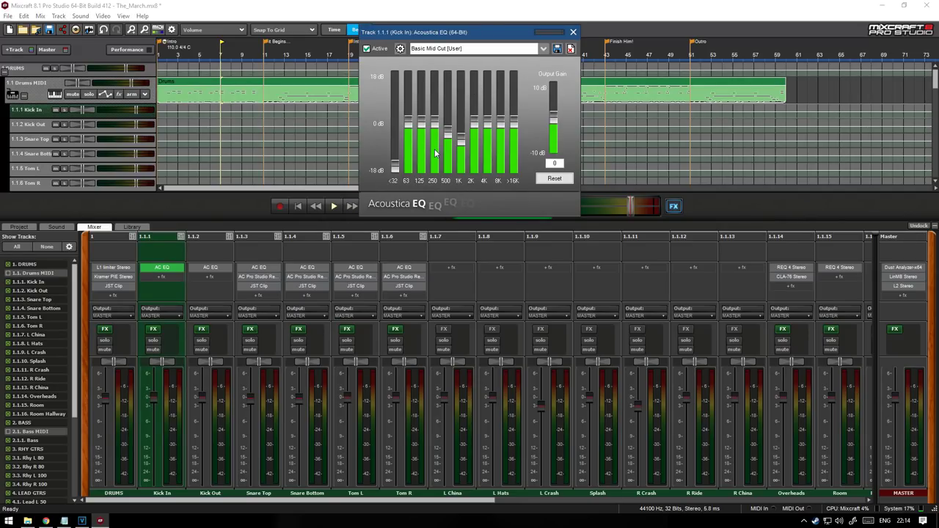
drag(475, 31, 276, 53)
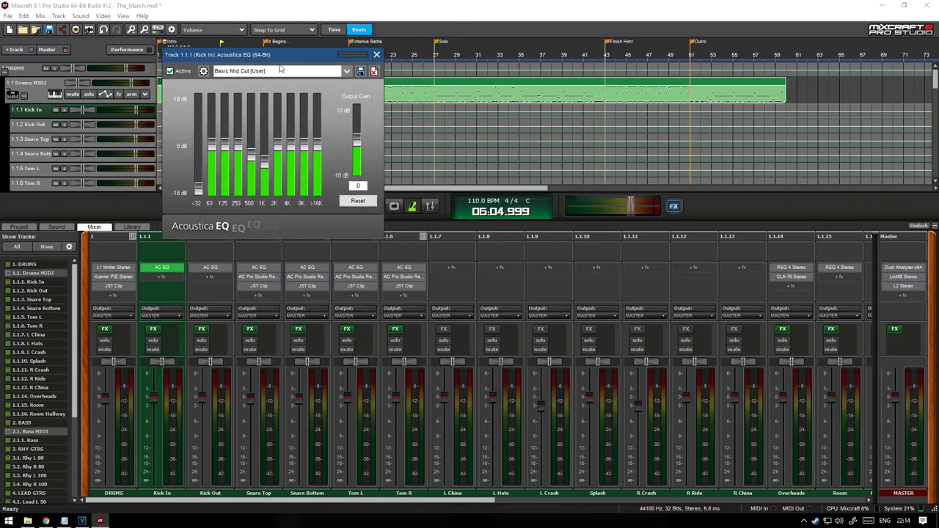
click(208, 279)
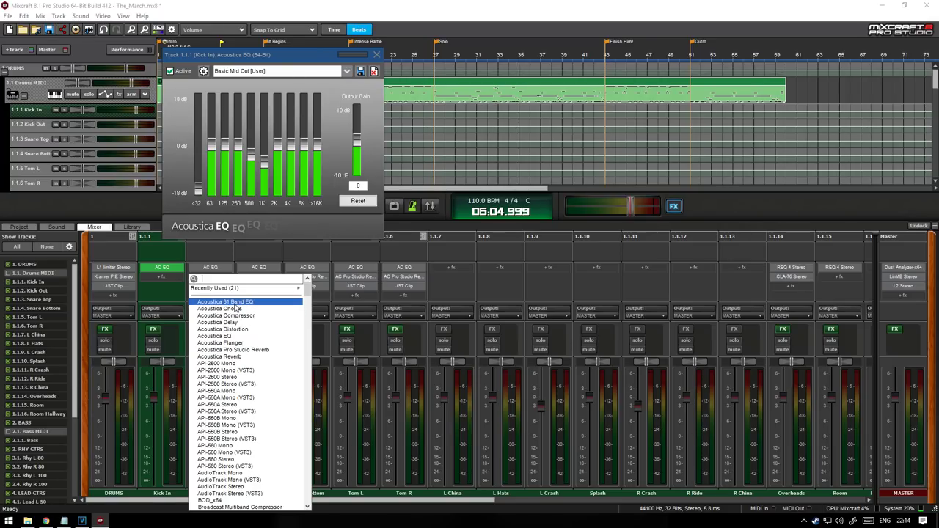
click(278, 60)
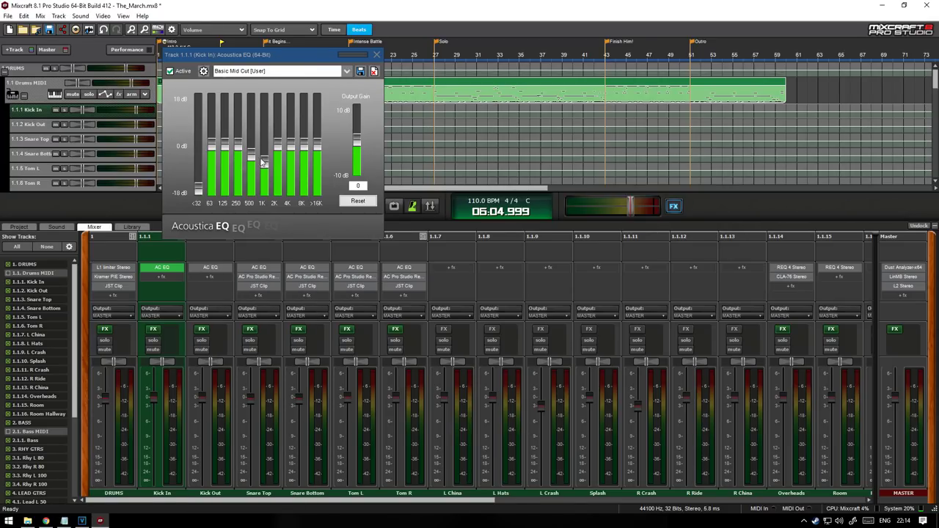
click(209, 267)
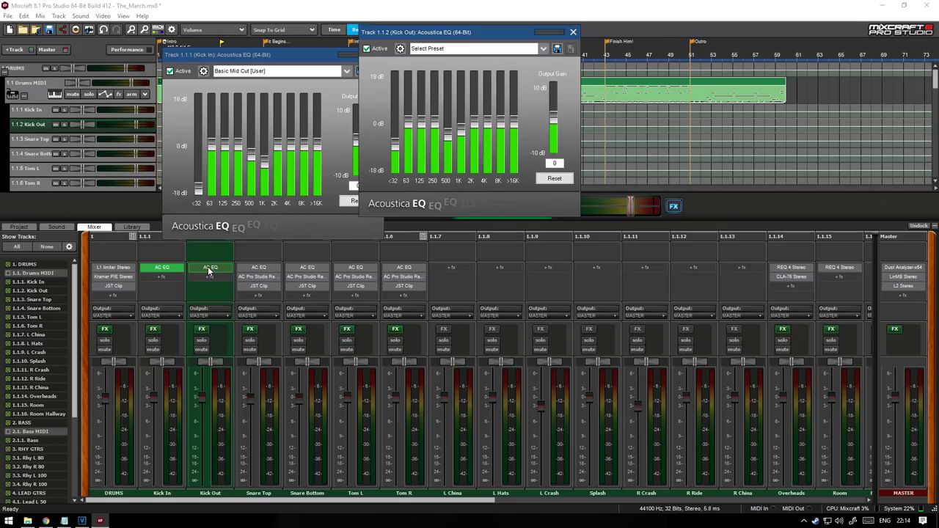
click(316, 56)
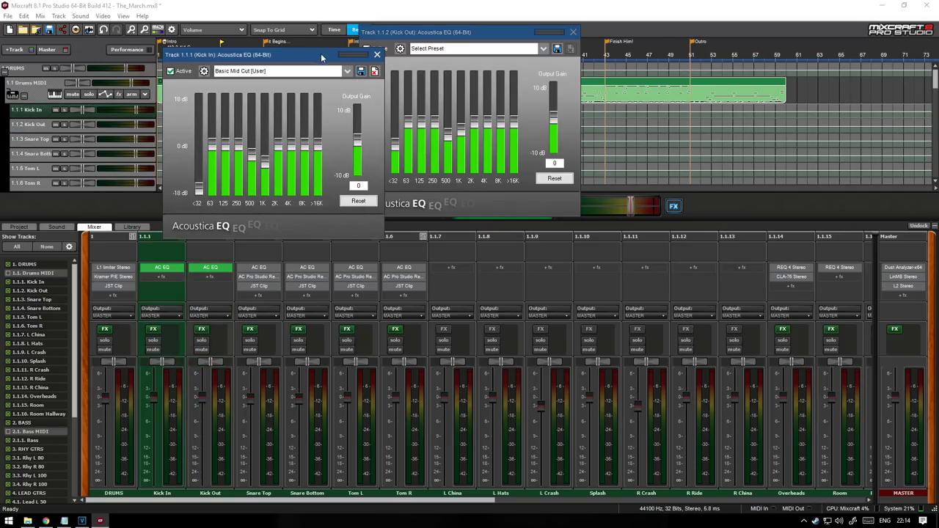
click(377, 55)
click(573, 33)
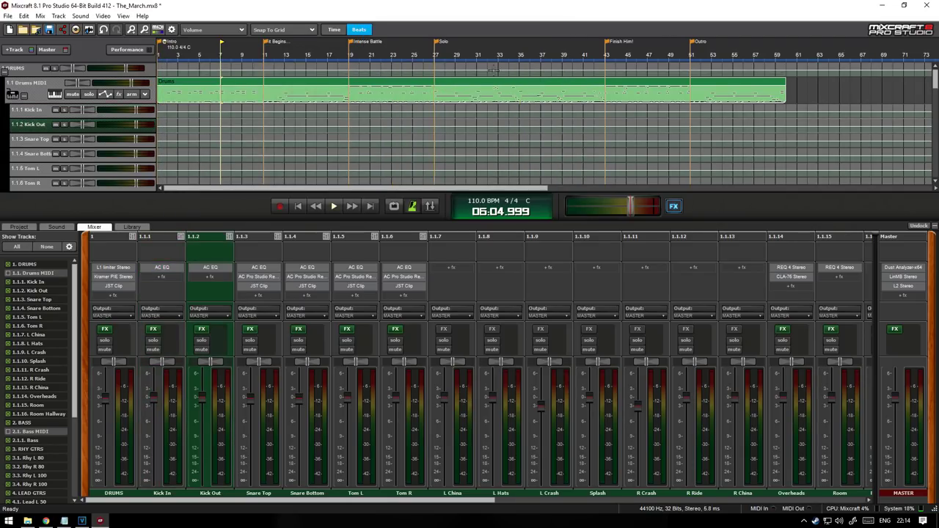
click(263, 278)
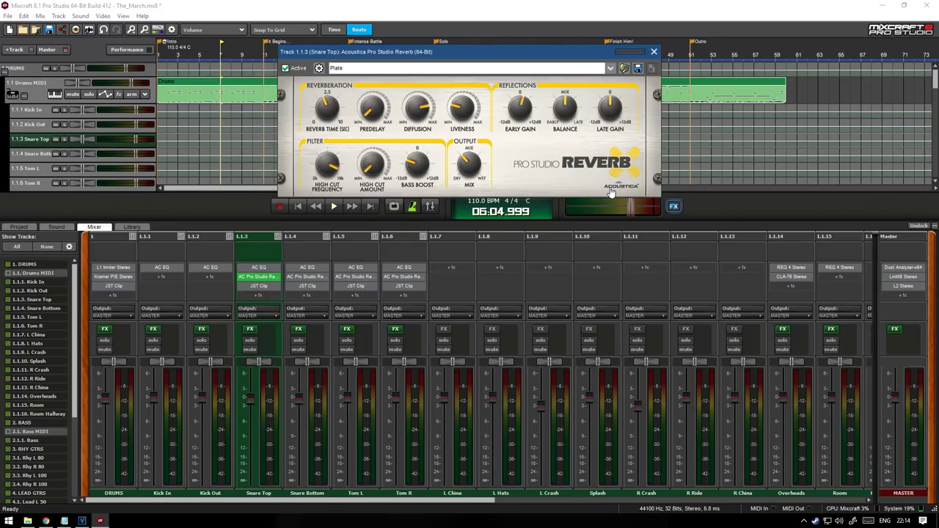
click(659, 53)
- Inspect the BASS group's effect chain of Acoustica EQ, REQ 6 Stereo and L1 limiter, closing each plugin
drag(459, 501, 722, 507)
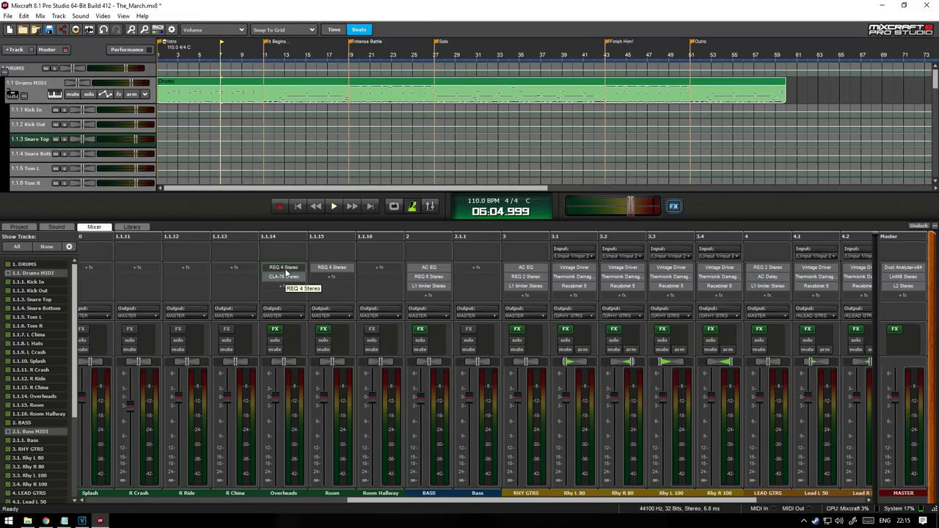
click(428, 268)
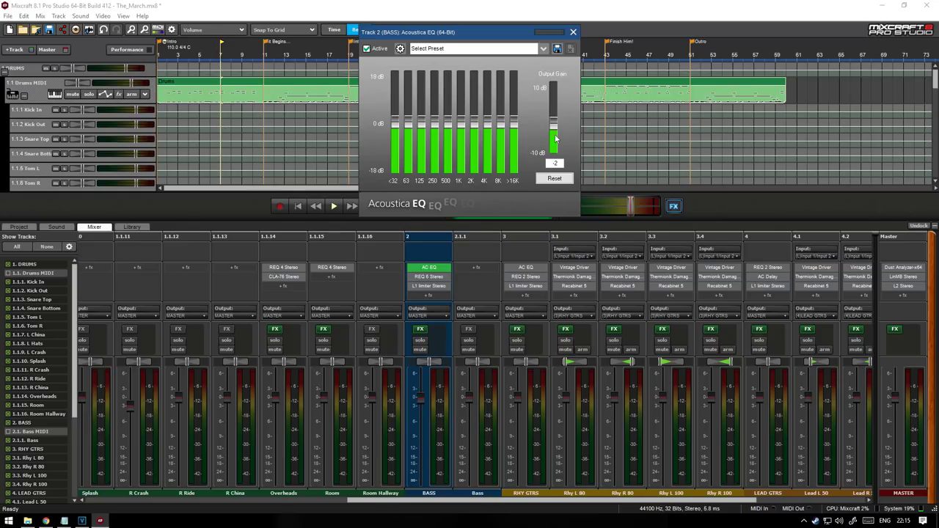
click(573, 32)
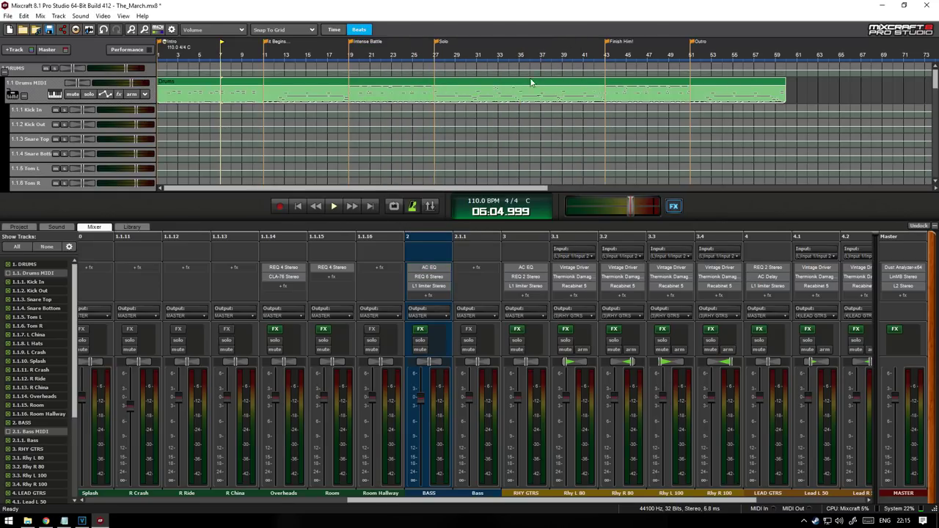
click(439, 278)
click(590, 36)
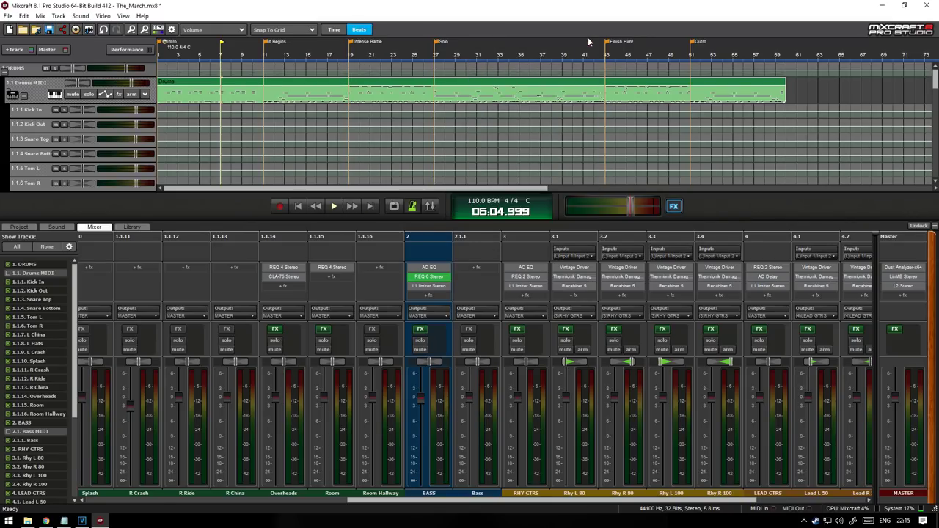
click(439, 286)
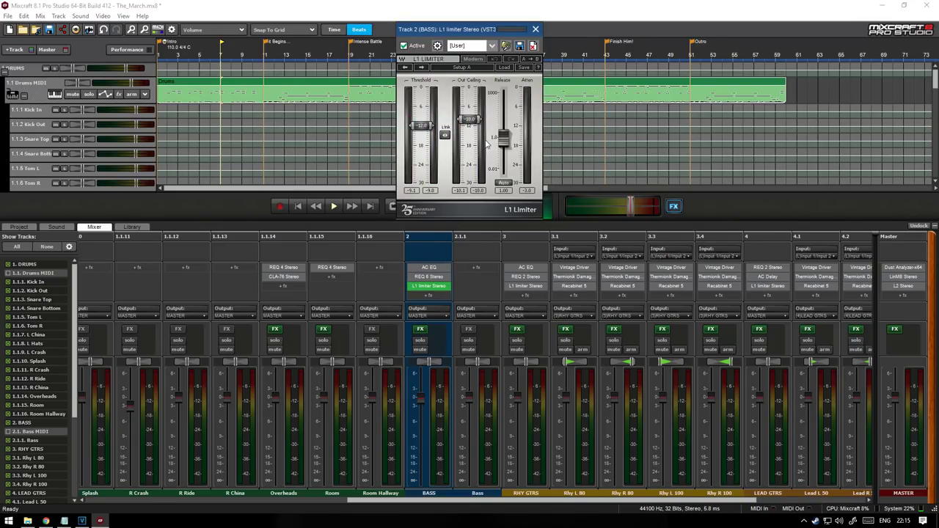
click(535, 29)
- Examine the Rhy L 80 track's Vintage Driver, Thermionik Damage 120 and Recabinet 5 plugins together, and close them all
drag(415, 501, 531, 507)
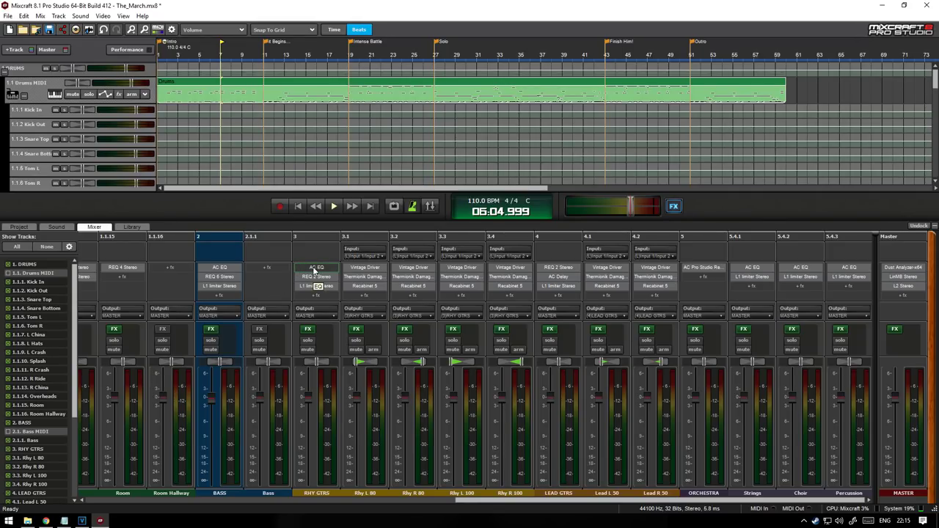
click(371, 273)
click(371, 278)
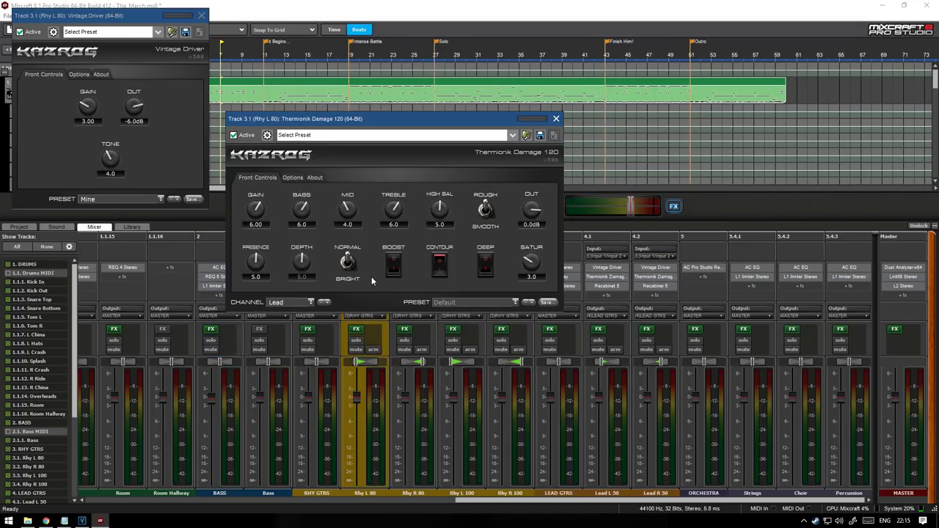
drag(407, 126, 404, 57)
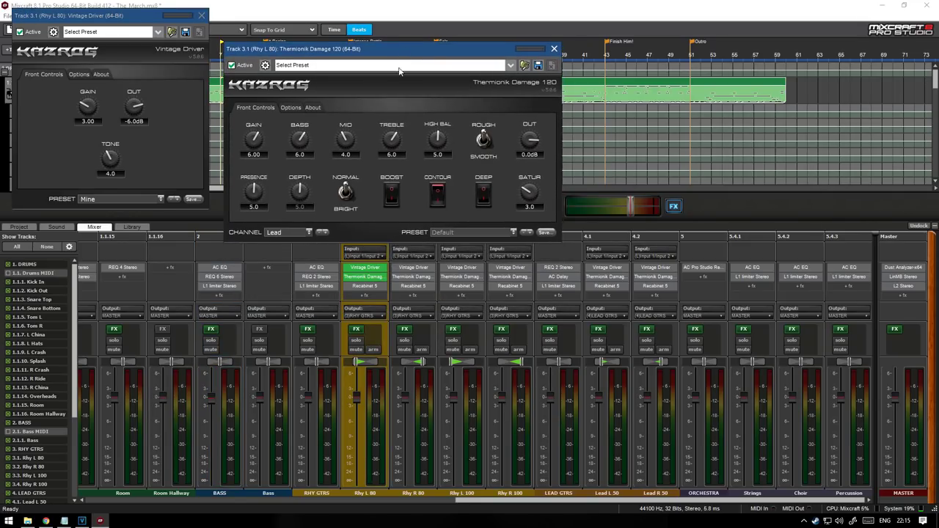
click(364, 285)
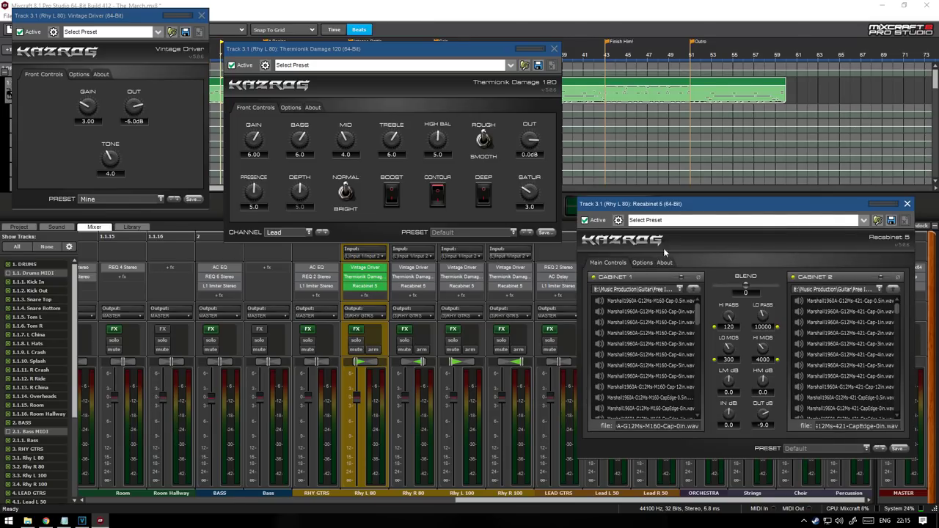
click(908, 204)
click(554, 48)
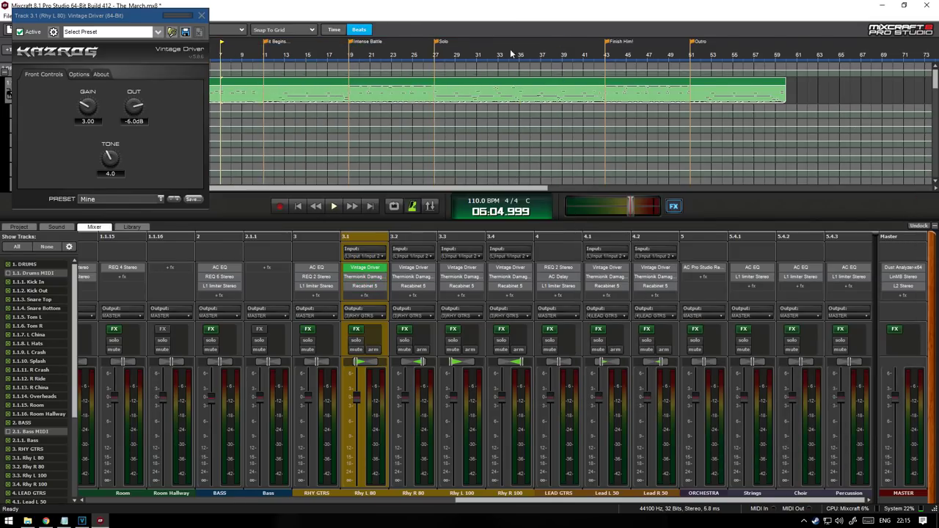
click(201, 15)
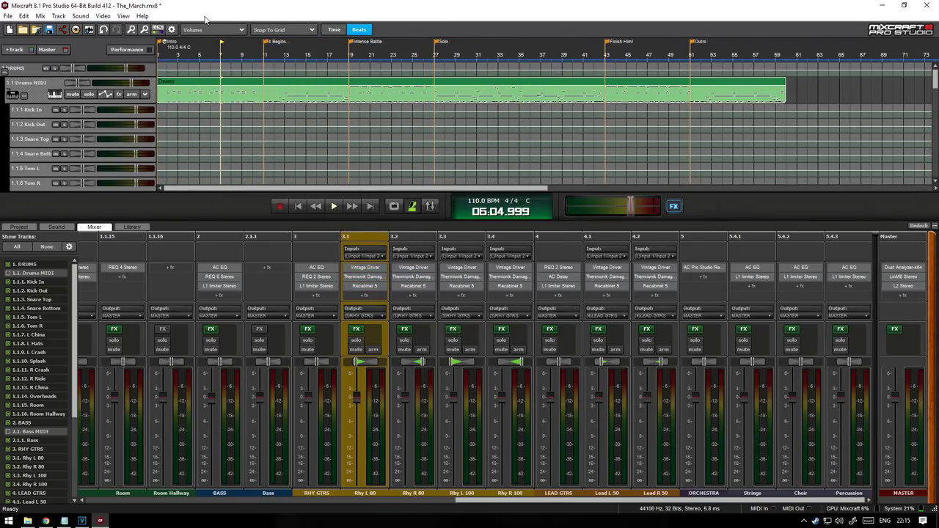
- Inspect the REQ 2 Stereo equalizer and L1 limiter on the RHY GTRS group, and close both
click(316, 276)
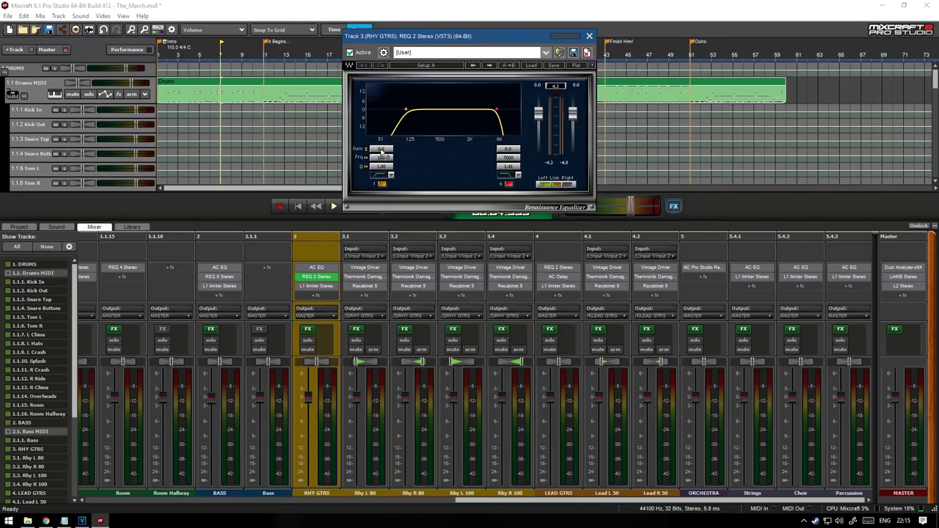
click(316, 268)
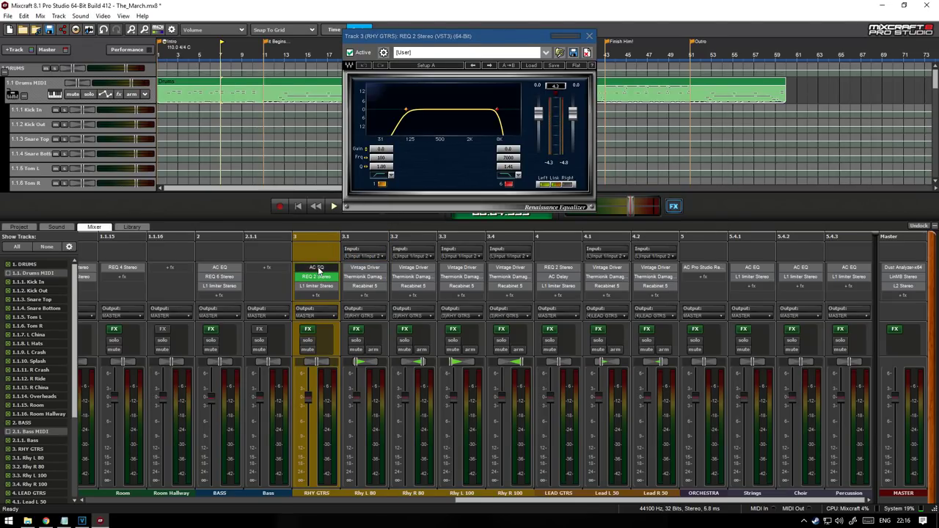
click(585, 53)
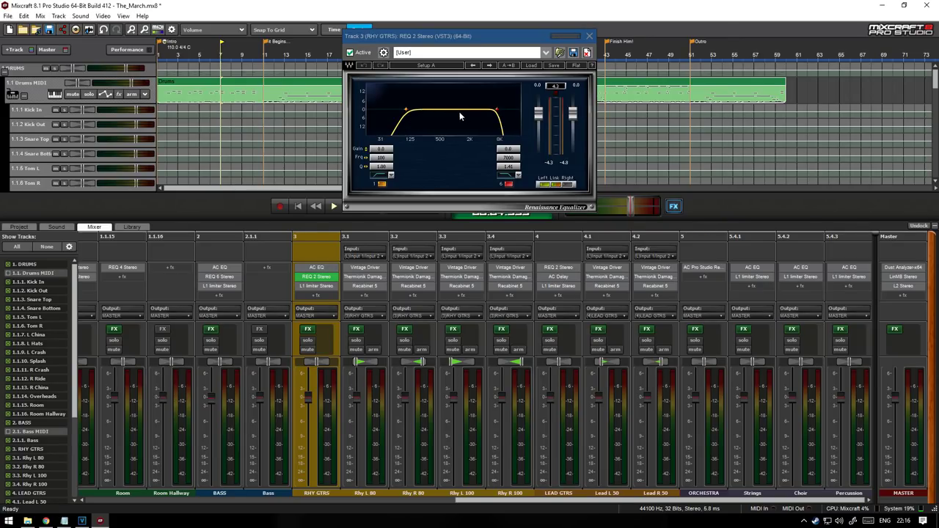
click(316, 285)
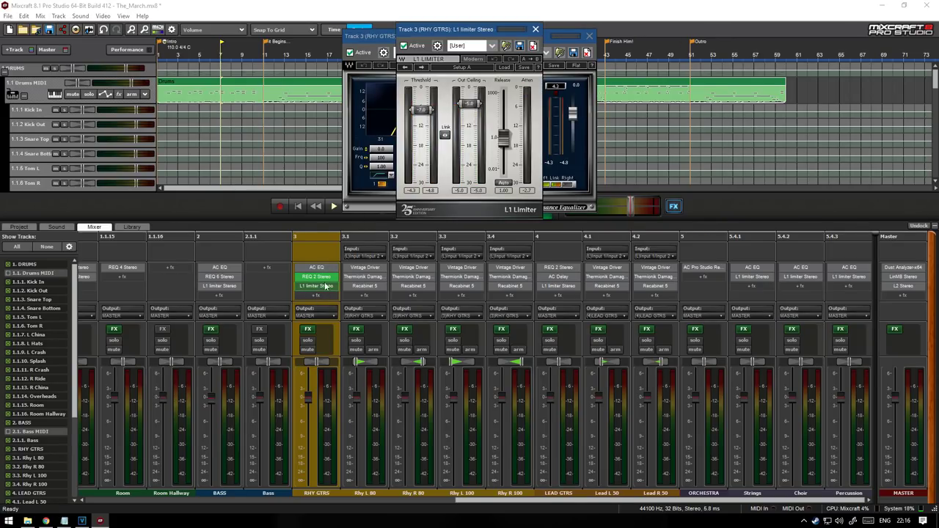
click(535, 29)
click(589, 36)
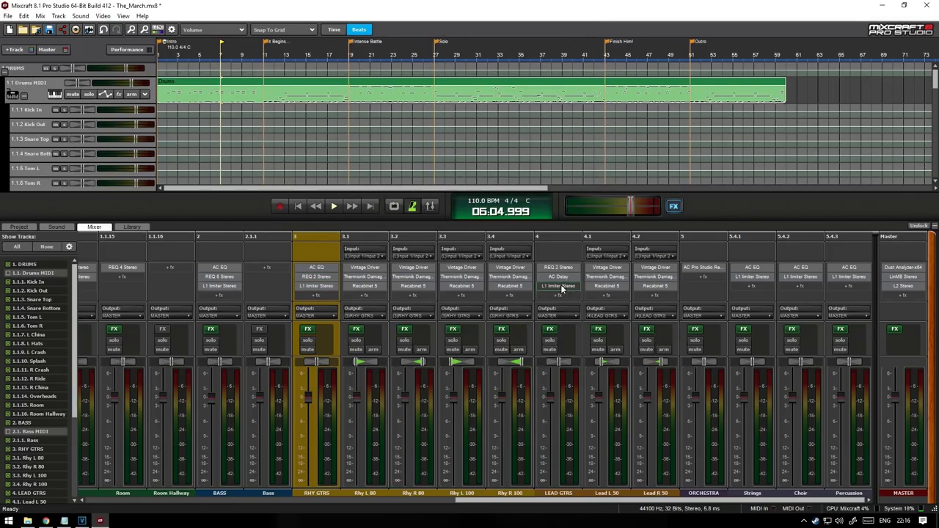
- Inspect Lead L 50's Thermionik Damage 120 amp and the LEAD GTRS group's Acoustica Delay, closing each
click(607, 277)
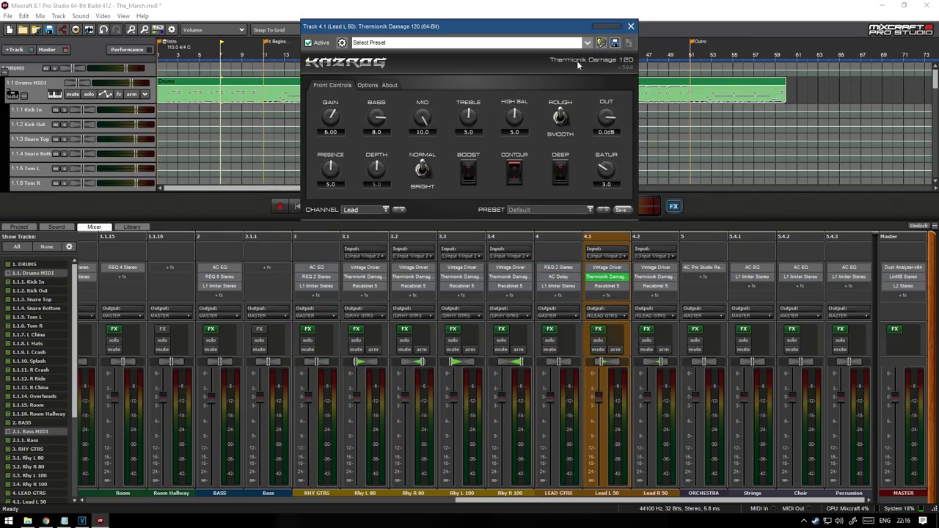
click(630, 27)
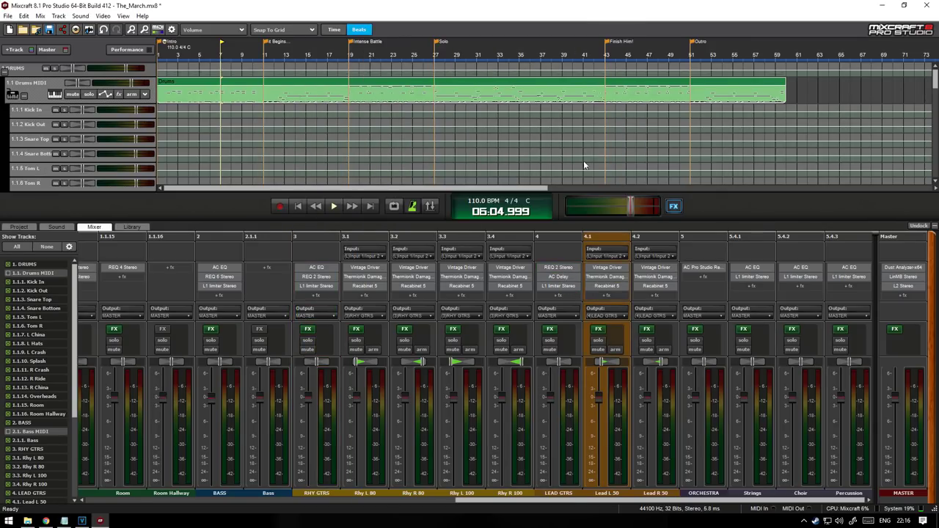
click(559, 276)
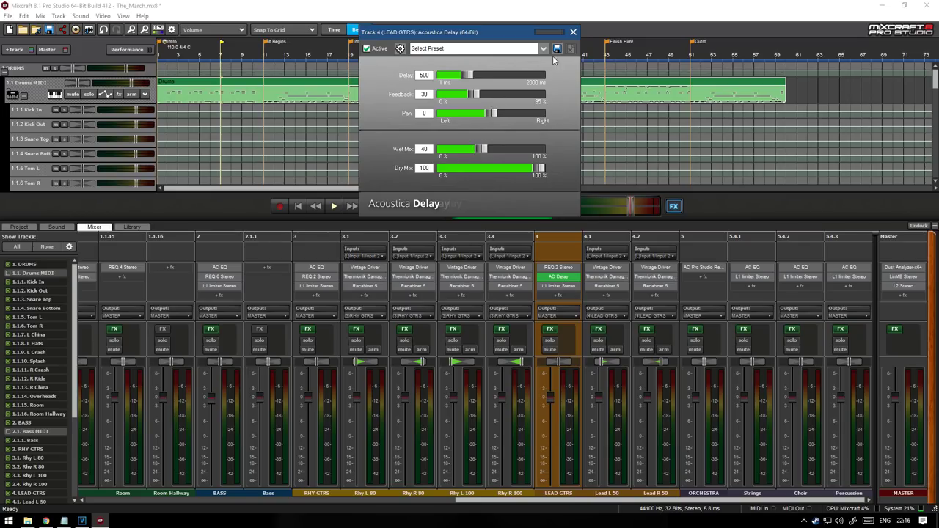
click(573, 33)
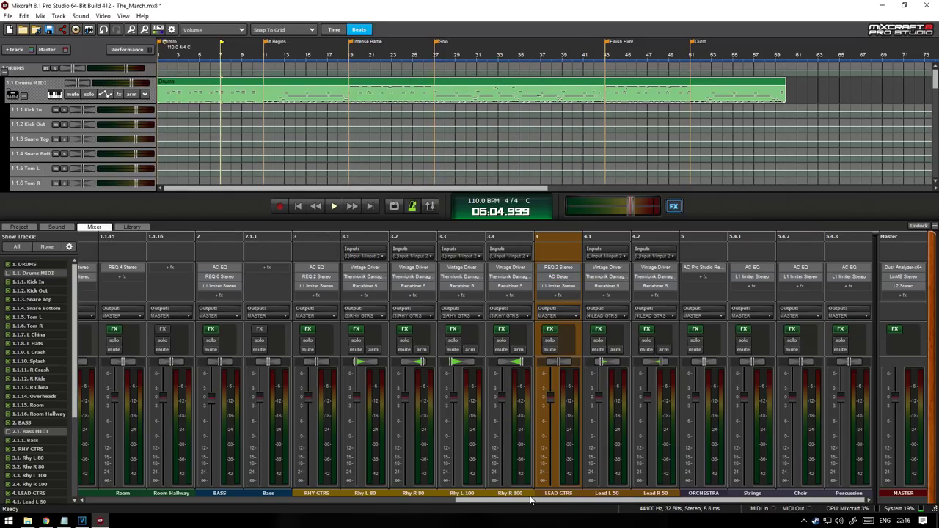
- Inspect the Acoustica EQ on the Strings and Choir tracks and the ORCHESTRA group's Acoustica Pro Studio Reverb, closing each
click(749, 268)
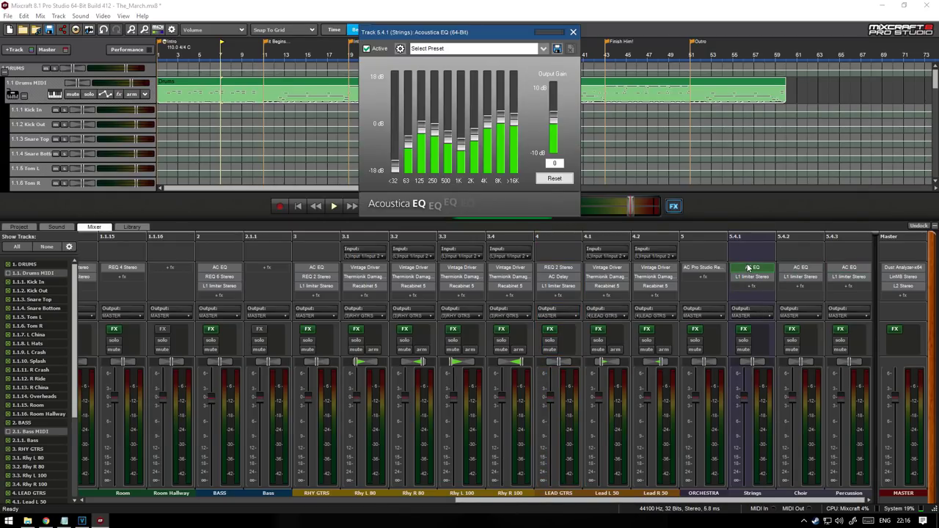
click(573, 33)
click(797, 268)
click(798, 269)
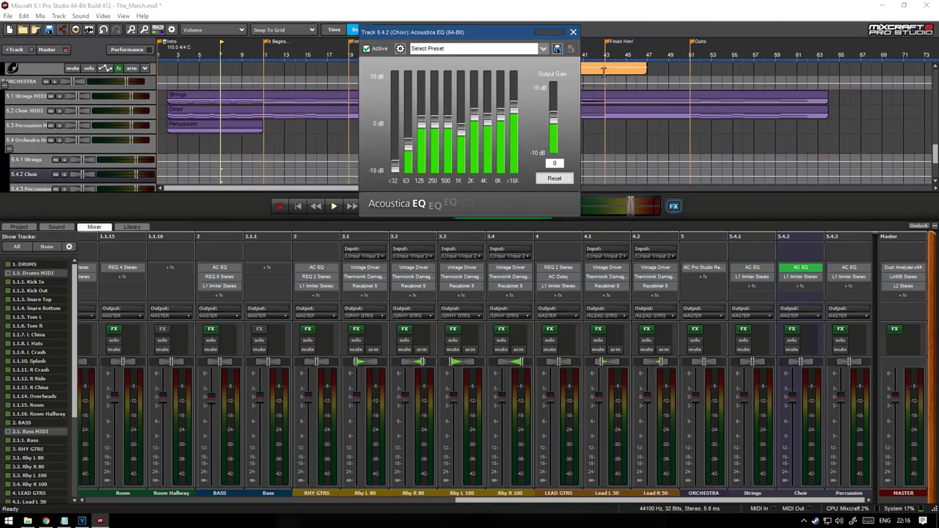
click(577, 35)
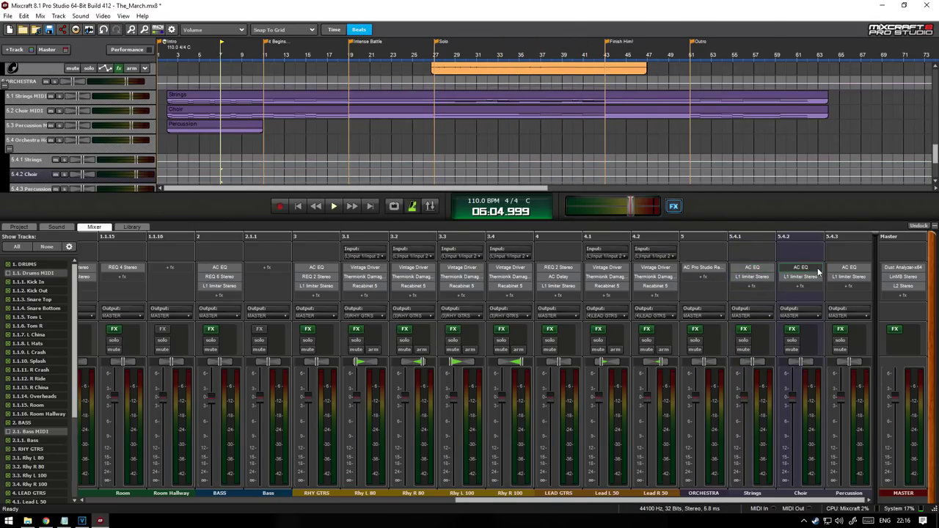
click(706, 269)
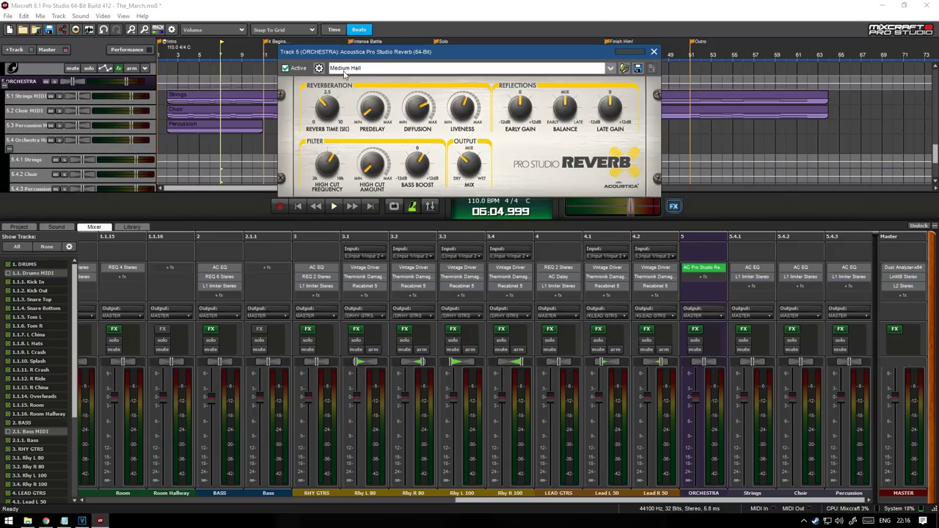
click(655, 53)
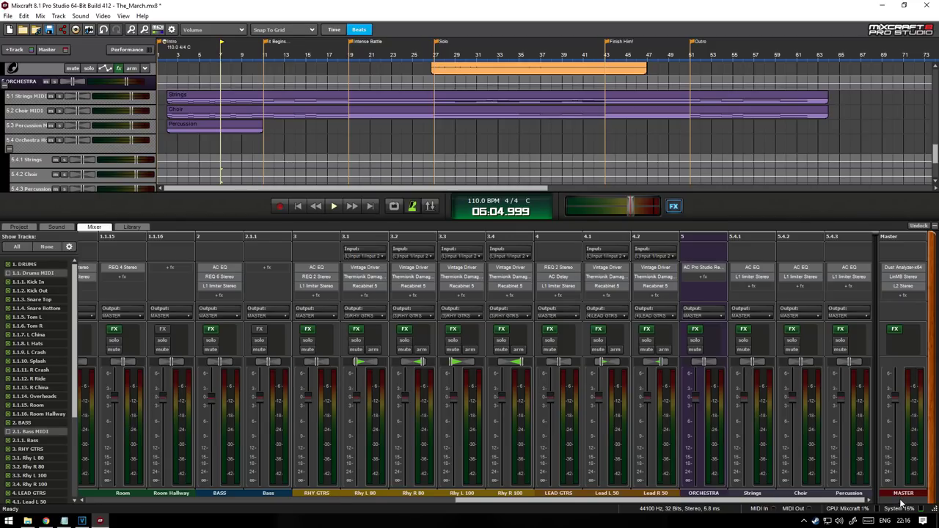
- Inspect the Master track's effect chain of Dust Analyzer, LinMB Stereo multiband and L2 Ultramaximizer, and close all three plugins
click(903, 267)
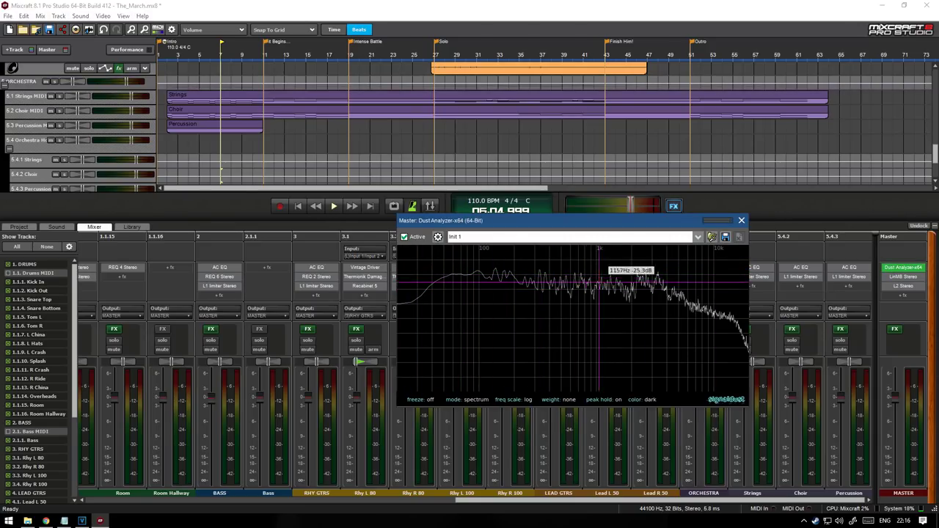
click(741, 220)
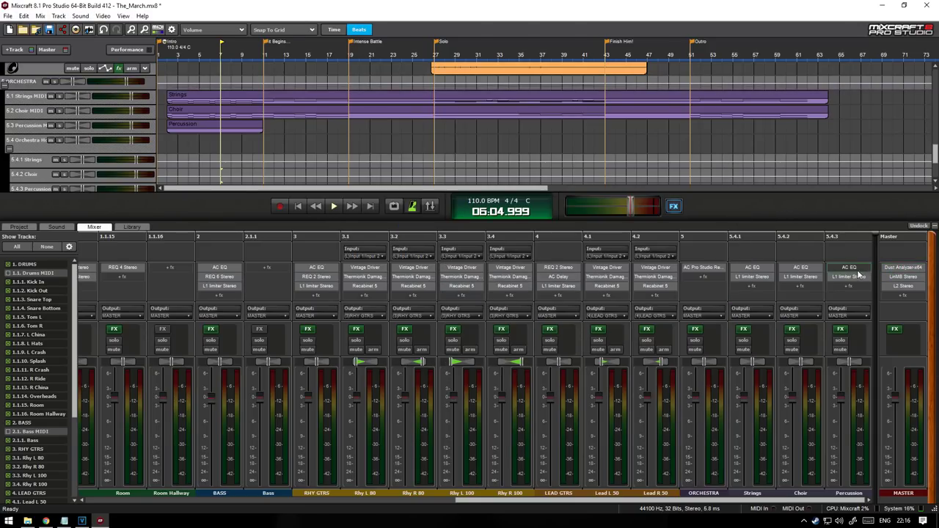
click(900, 277)
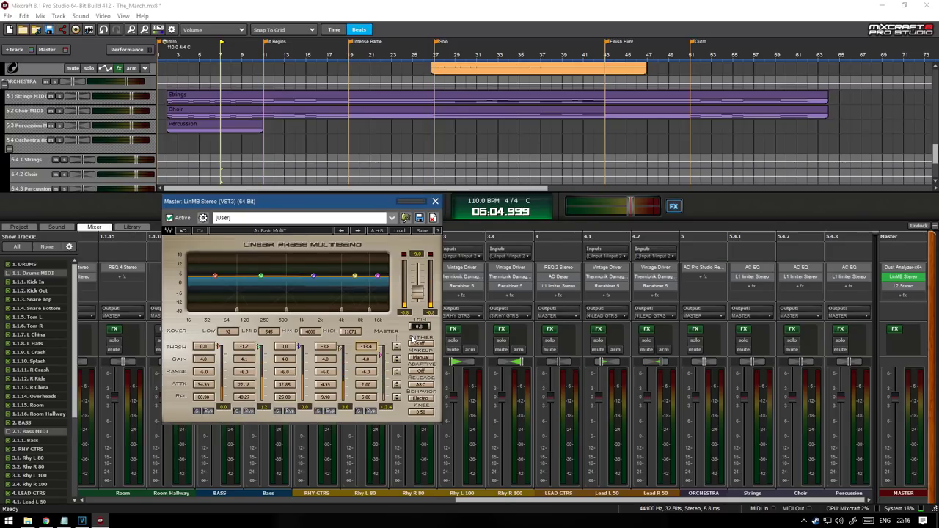
click(903, 286)
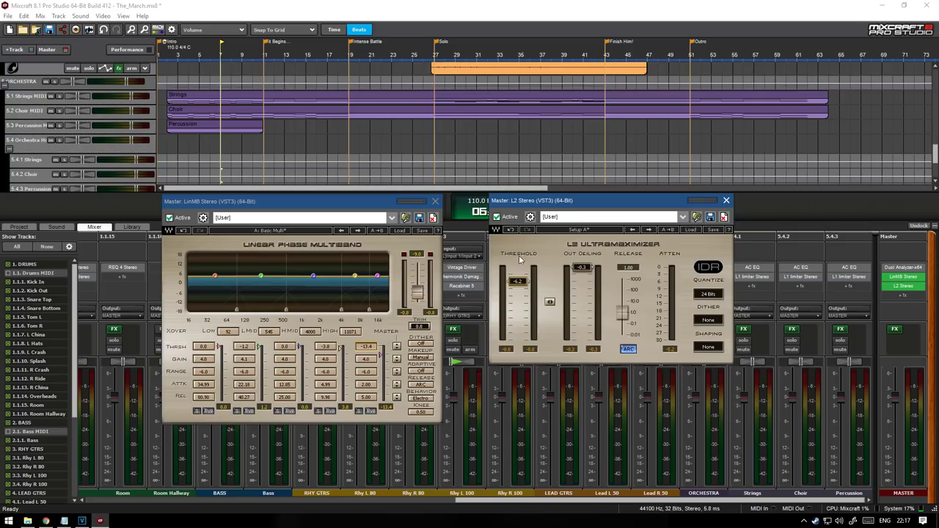
click(435, 201)
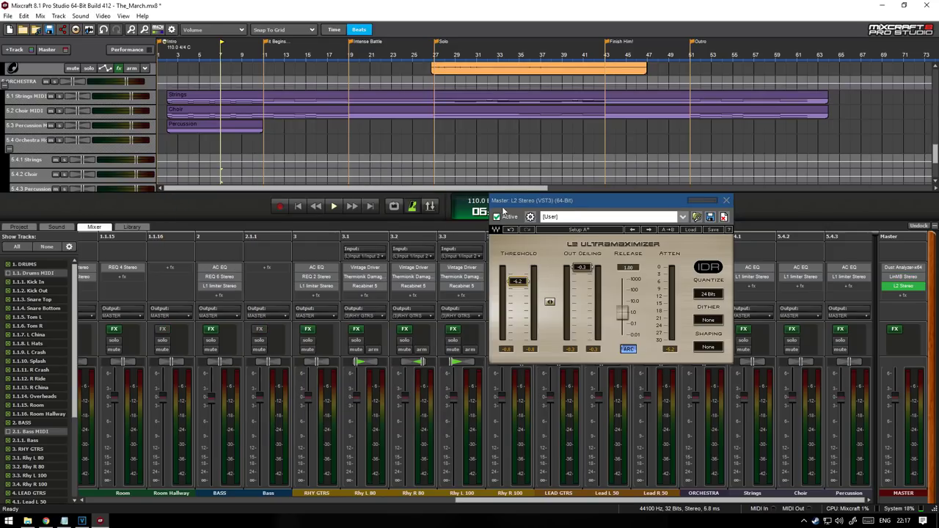
click(726, 201)
- Collapse the mixer to enlarge the track view, and open the Drums MIDI track's virtual instrument settings
click(935, 229)
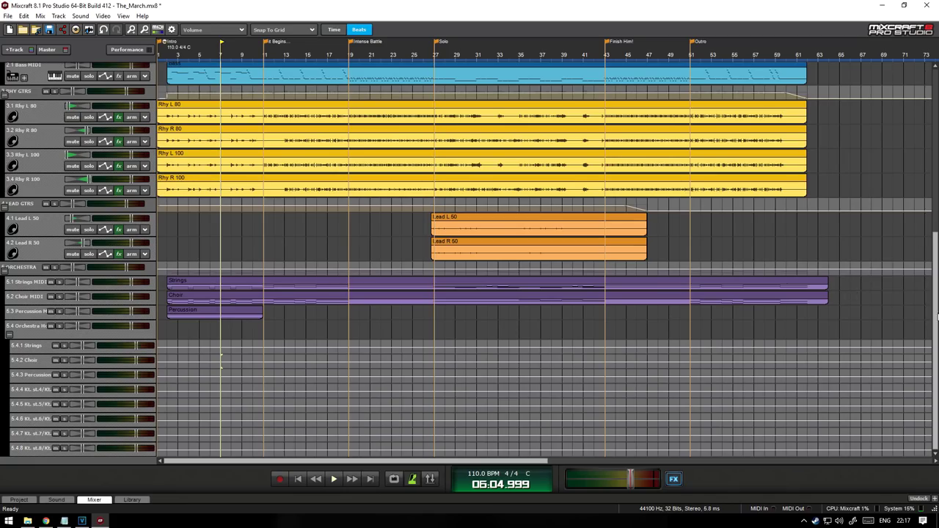
scroll(785, 128, up, 10)
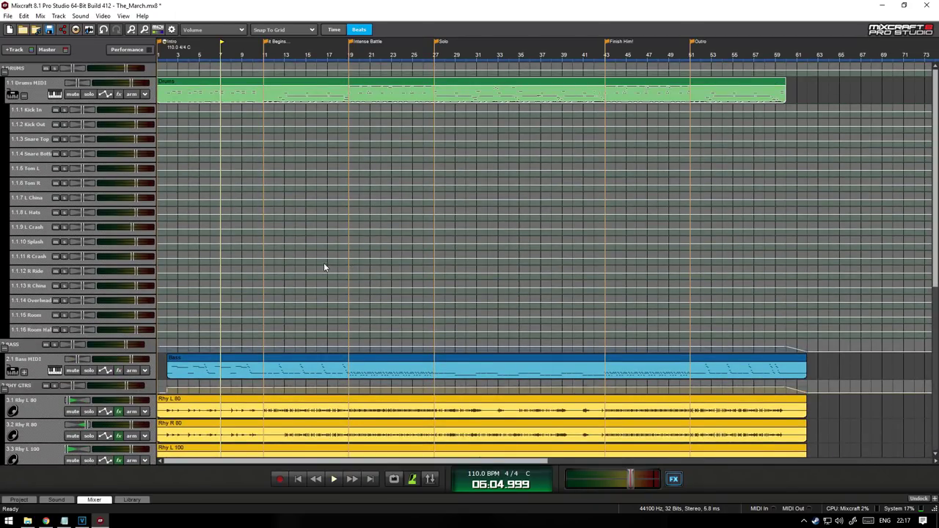
click(55, 95)
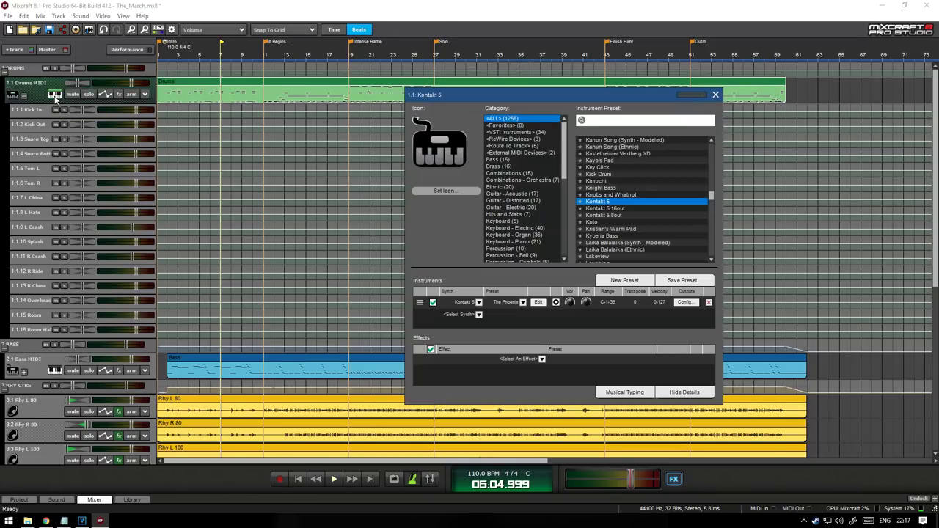